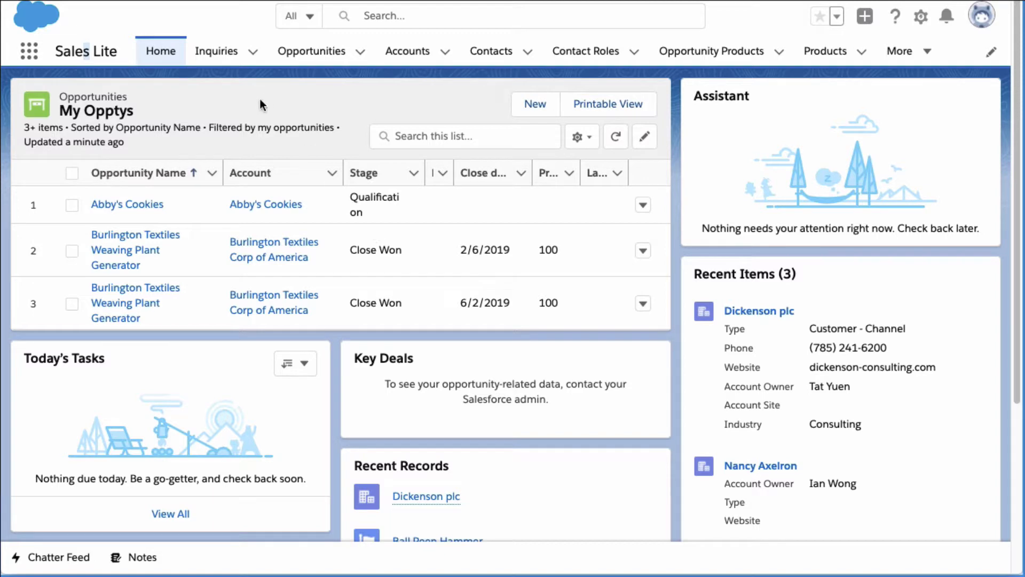
# Step: View the Inquiry Queue list and the Open Inquiries list
pyautogui.click(252, 53)
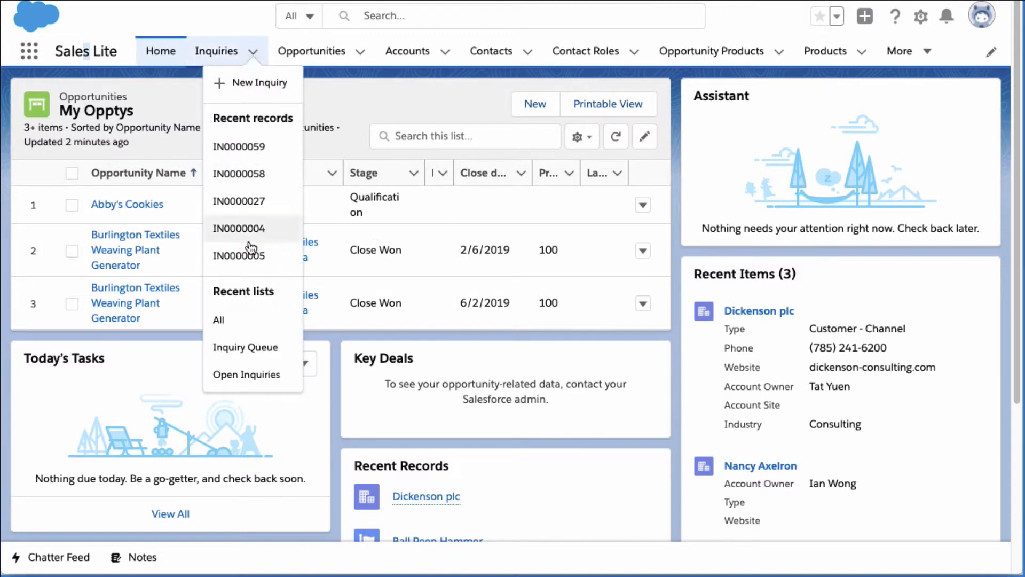
pyautogui.click(247, 348)
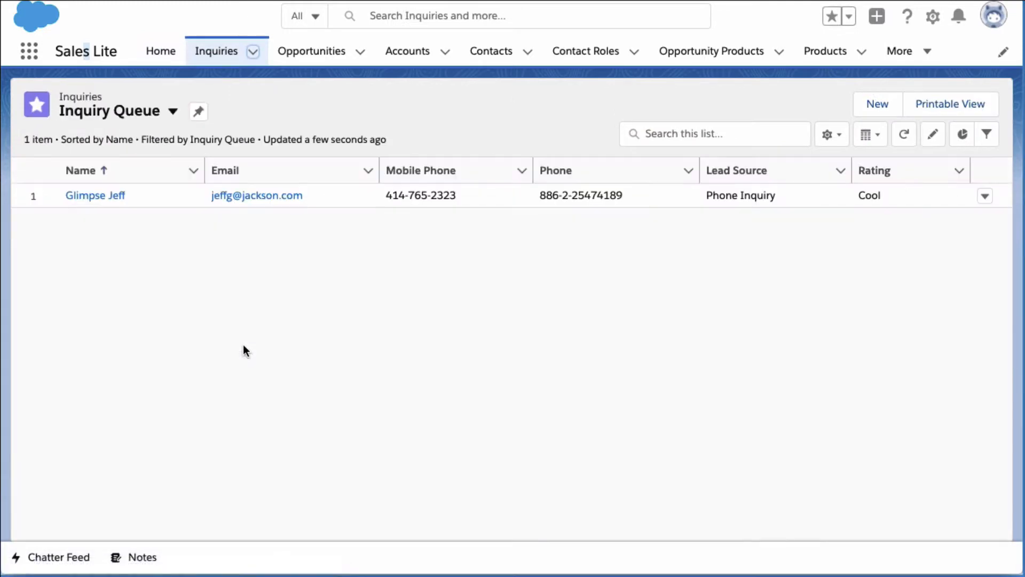
pyautogui.click(250, 52)
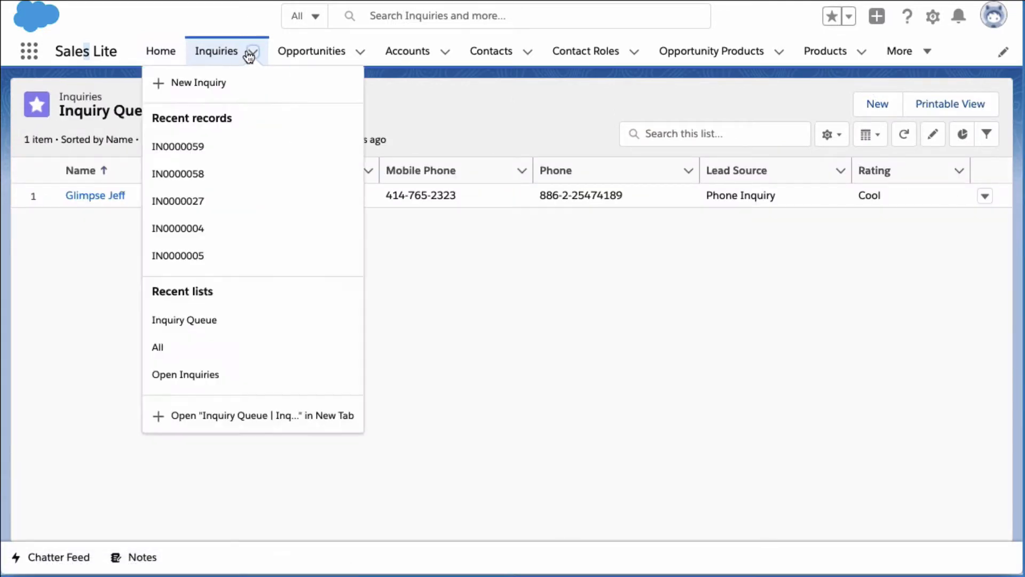
pyautogui.click(209, 374)
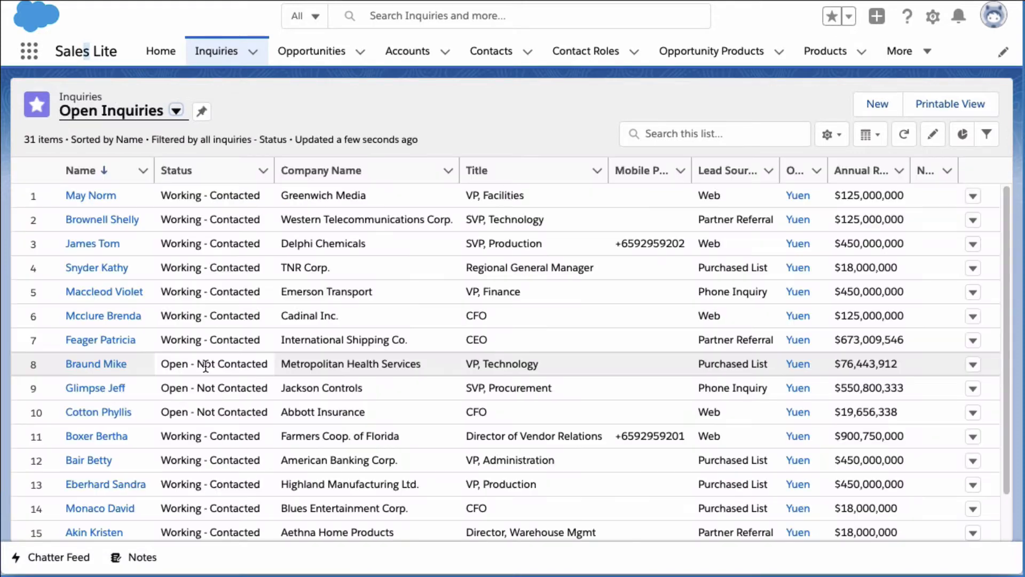
# Step: Create and save a new inquiry with the prospect's first name, last name and company name, rated Cool
pyautogui.click(876, 105)
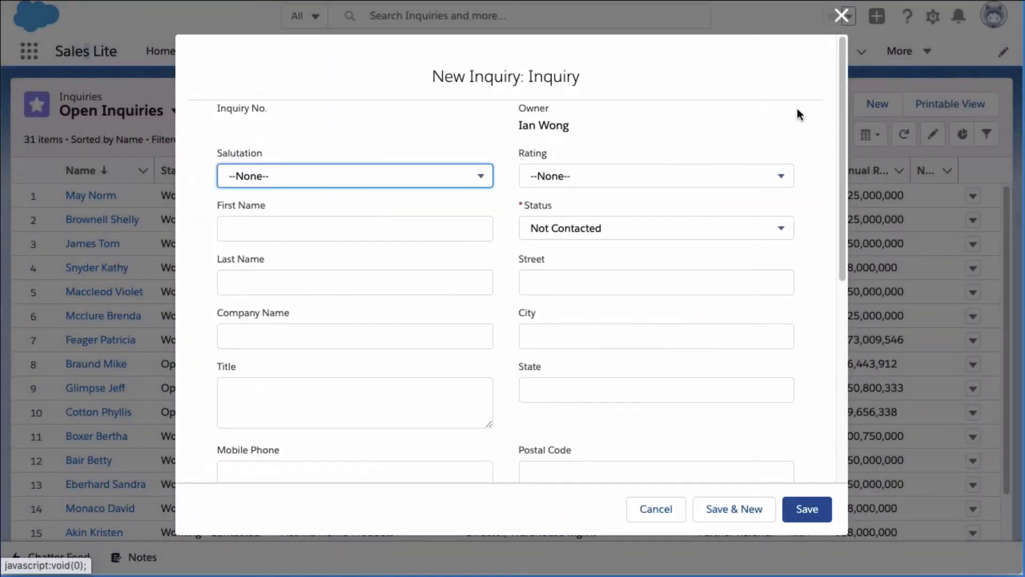
pyautogui.click(313, 229)
pyautogui.write('Adam')
pyautogui.press('Tab')
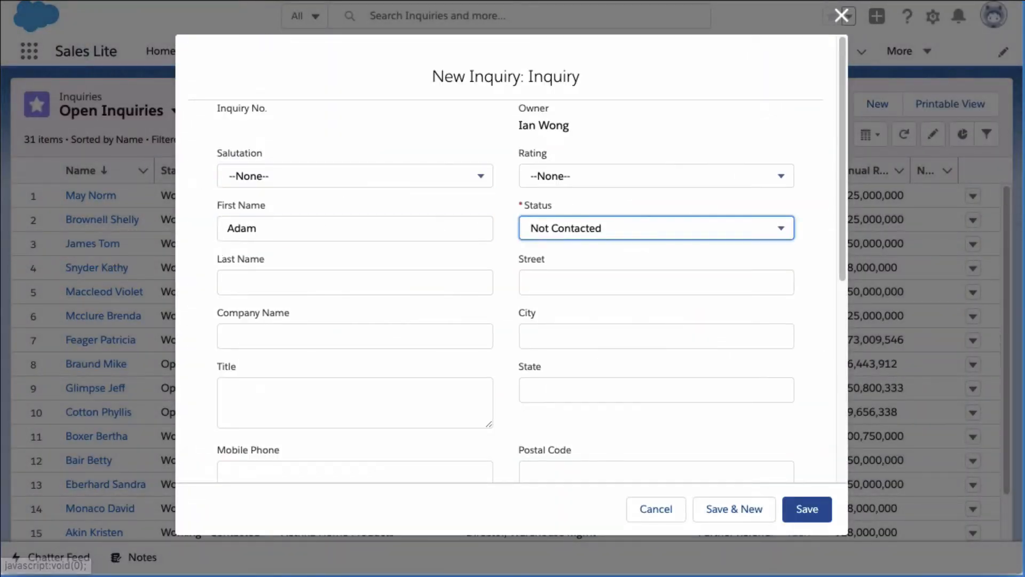
pyautogui.click(350, 282)
pyautogui.write('Ant')
pyautogui.click(350, 342)
pyautogui.write('Adam Ant')
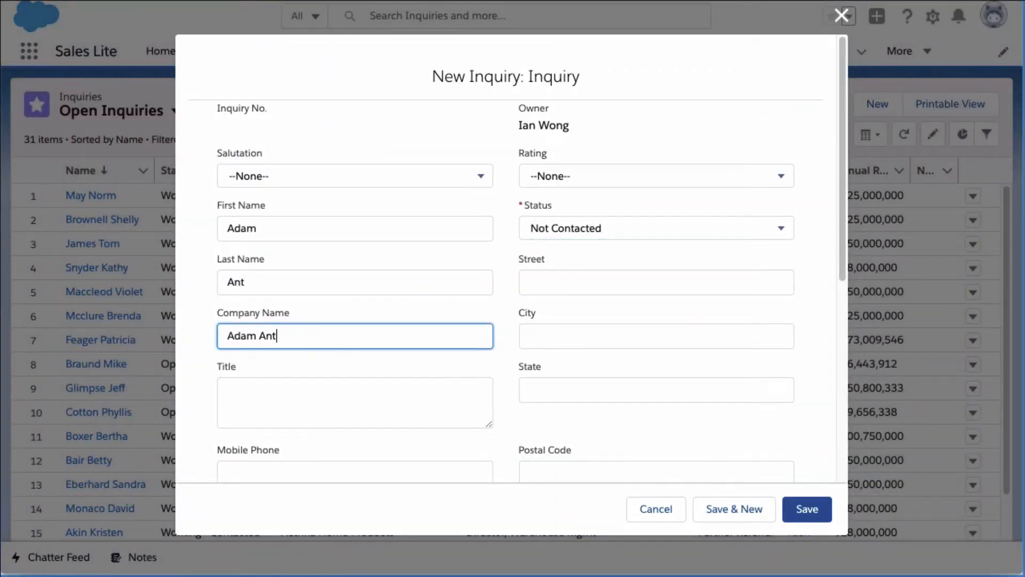
pyautogui.click(668, 176)
pyautogui.click(575, 242)
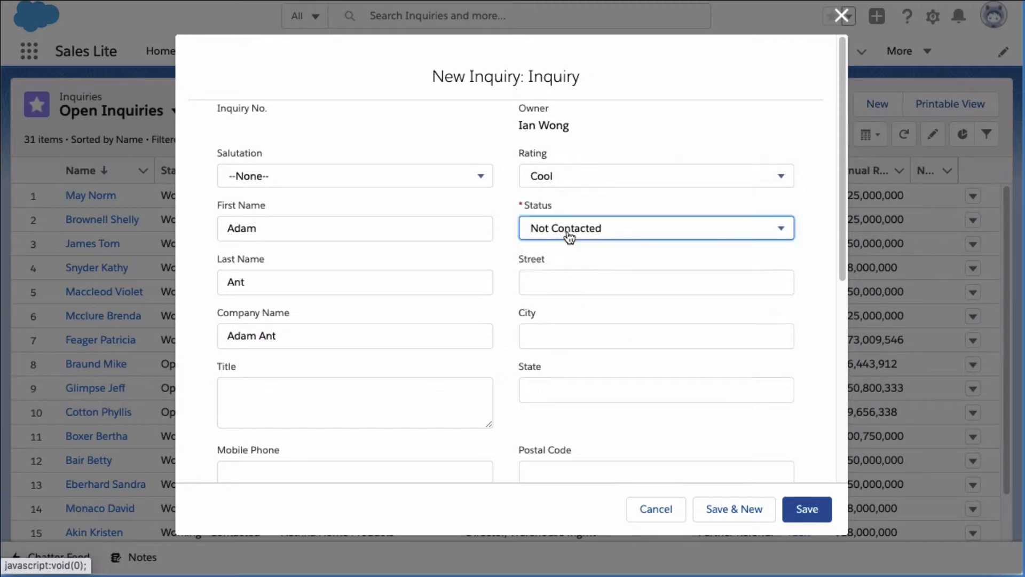
pyautogui.click(805, 508)
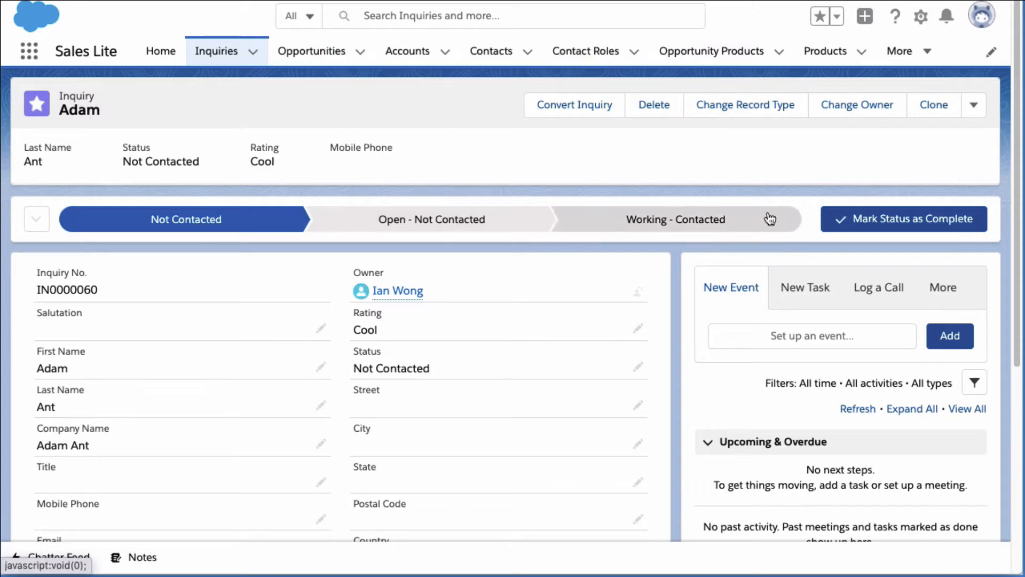
# Step: Advance the inquiry to Open - Not Contacted and save its annual revenue as $2,000,000 and number of employees as 15
pyautogui.click(858, 219)
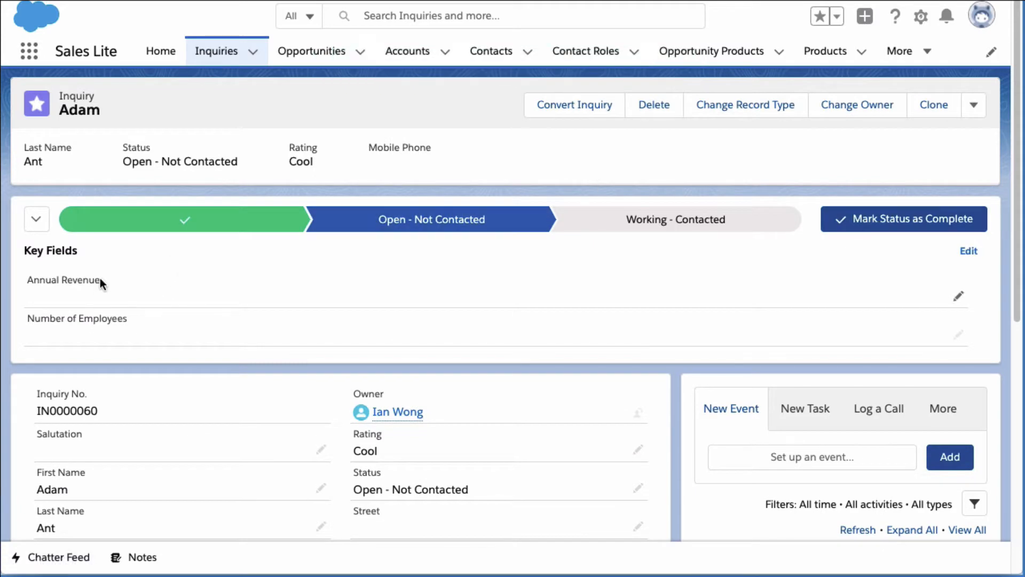
pyautogui.doubleClick(466, 290)
pyautogui.write('2000000')
pyautogui.press('Tab')
pyautogui.write('15')
pyautogui.click(534, 422)
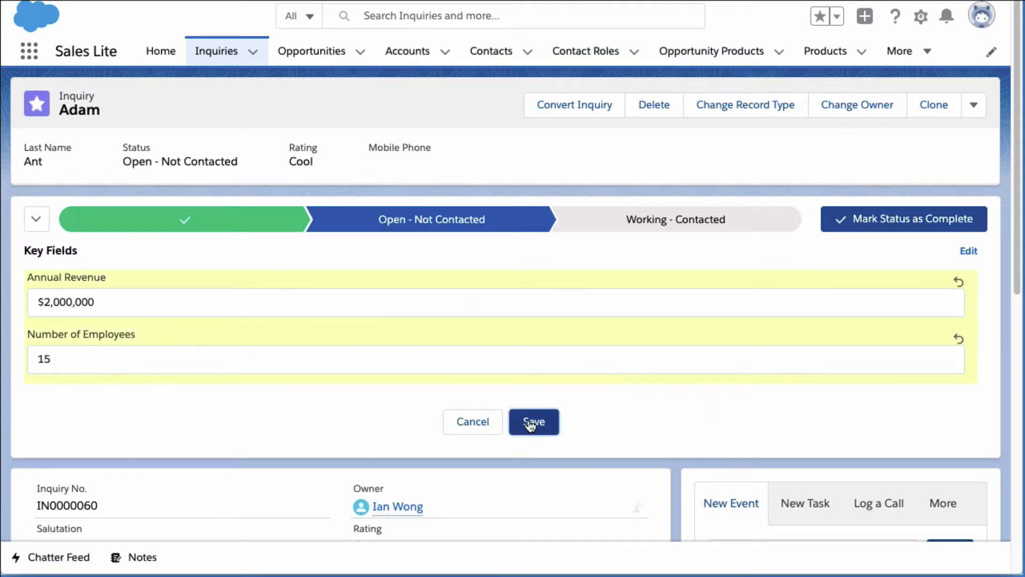
# Step: Advance the inquiry to Working - Contacted and convert it, answering Yes to continue the conversion
pyautogui.click(902, 219)
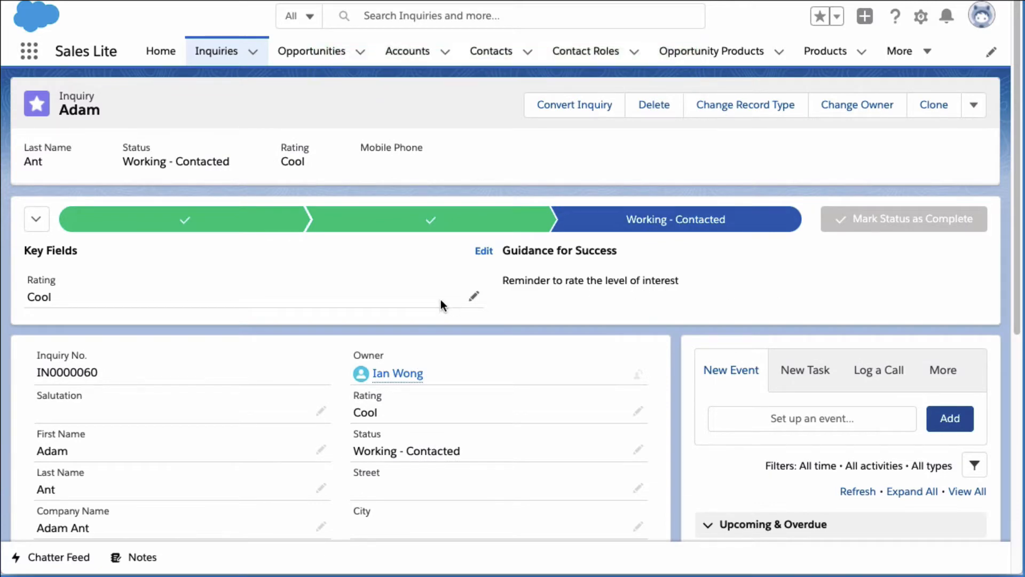
pyautogui.click(566, 109)
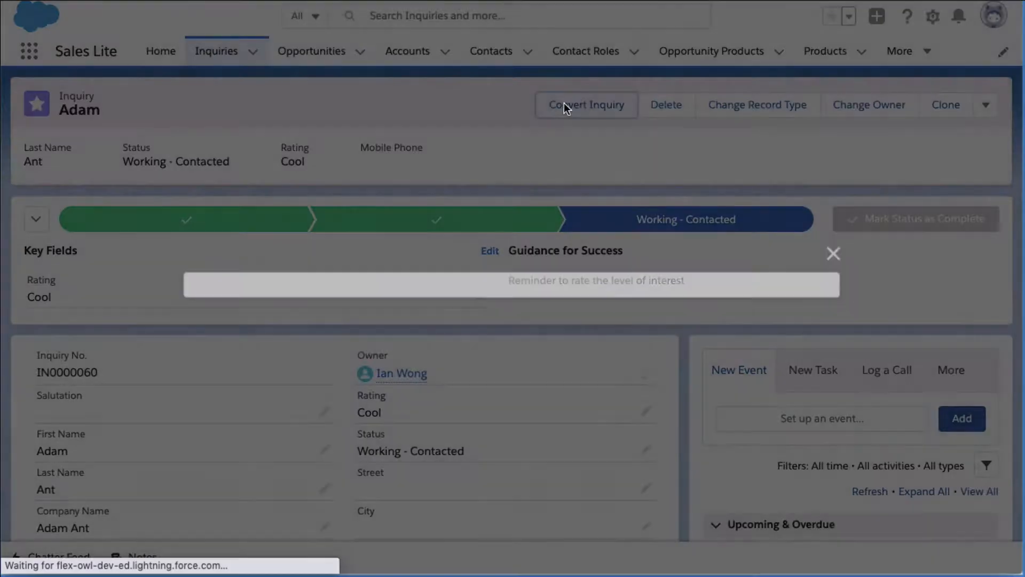
pyautogui.click(220, 287)
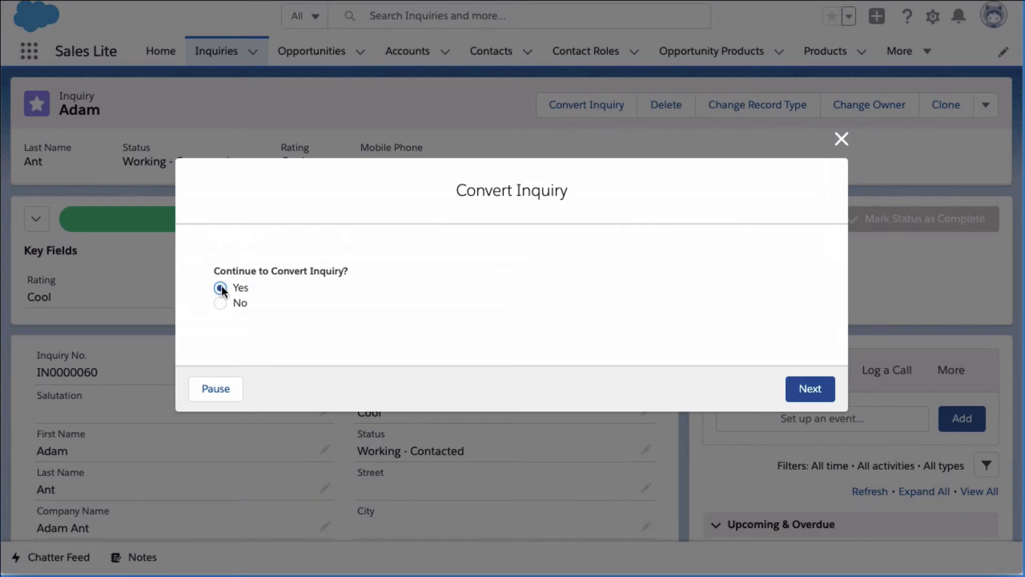
pyautogui.click(810, 389)
# Step: Examine the converted inquiry's details and which of its fields can still be edited
pyautogui.scroll(-2, 480, 451)
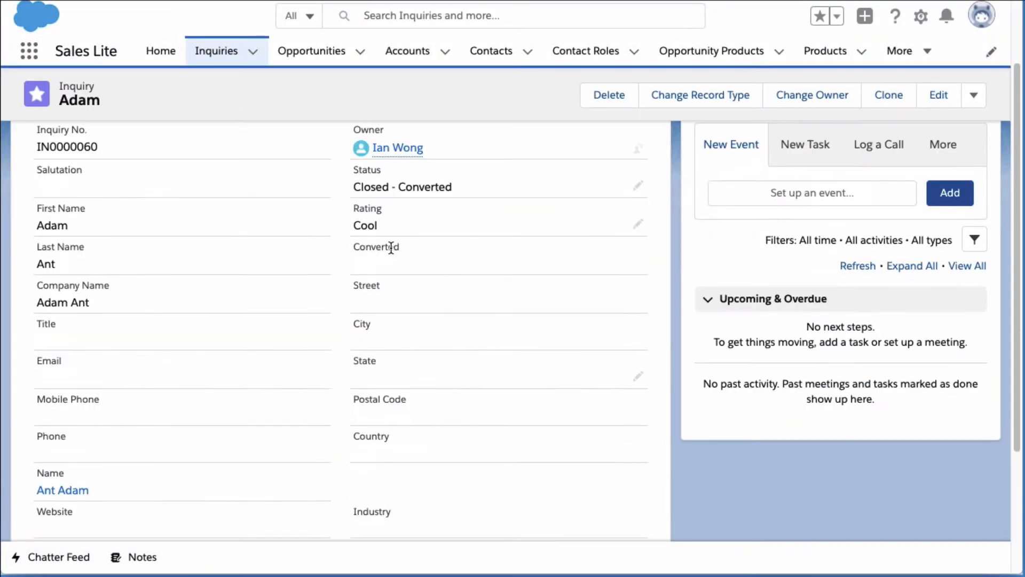
pyautogui.click(938, 95)
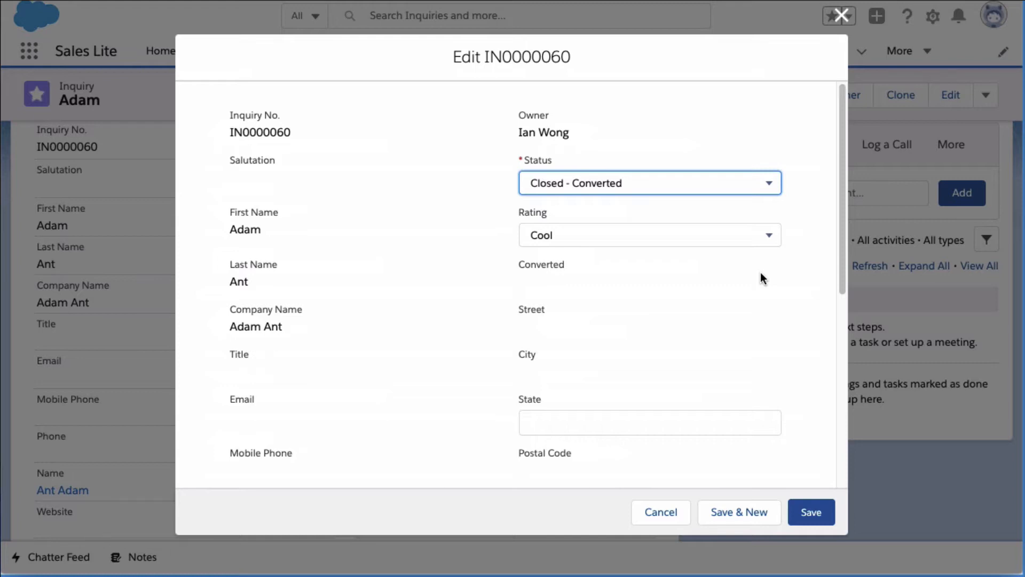
pyautogui.click(662, 512)
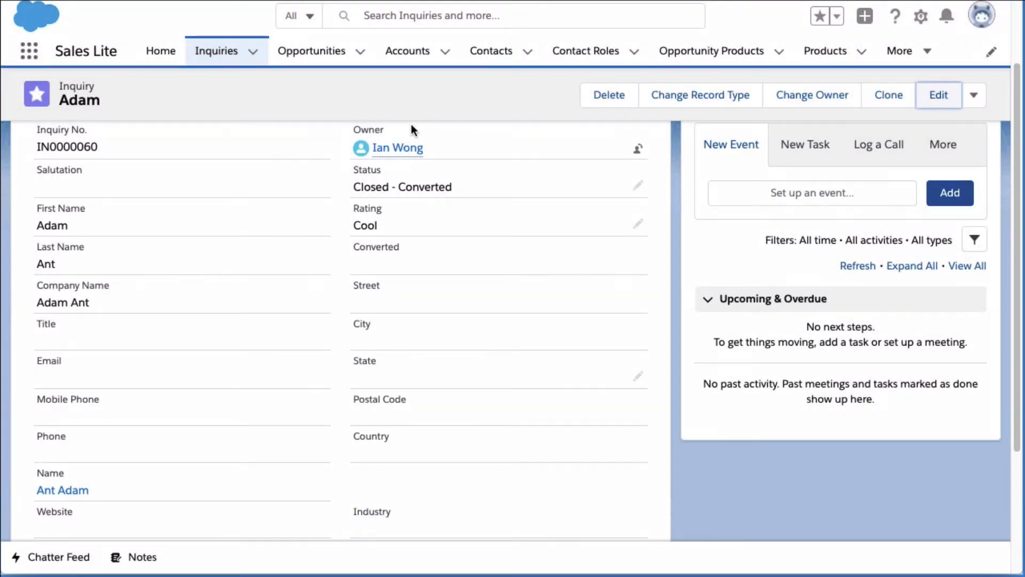
# Step: Open the account generated from the converted inquiry and go to its related opportunity
pyautogui.click(432, 58)
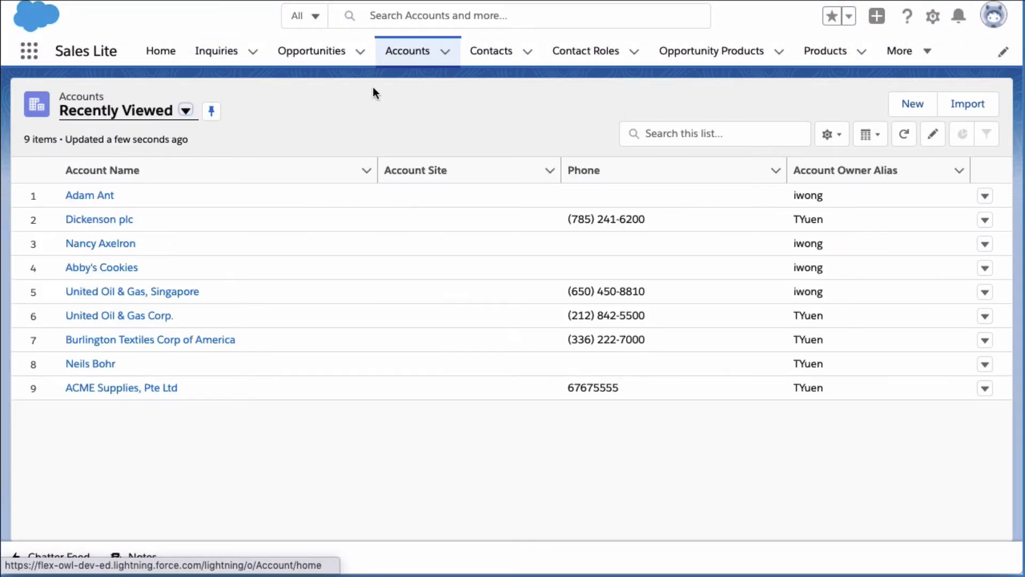
pyautogui.click(107, 195)
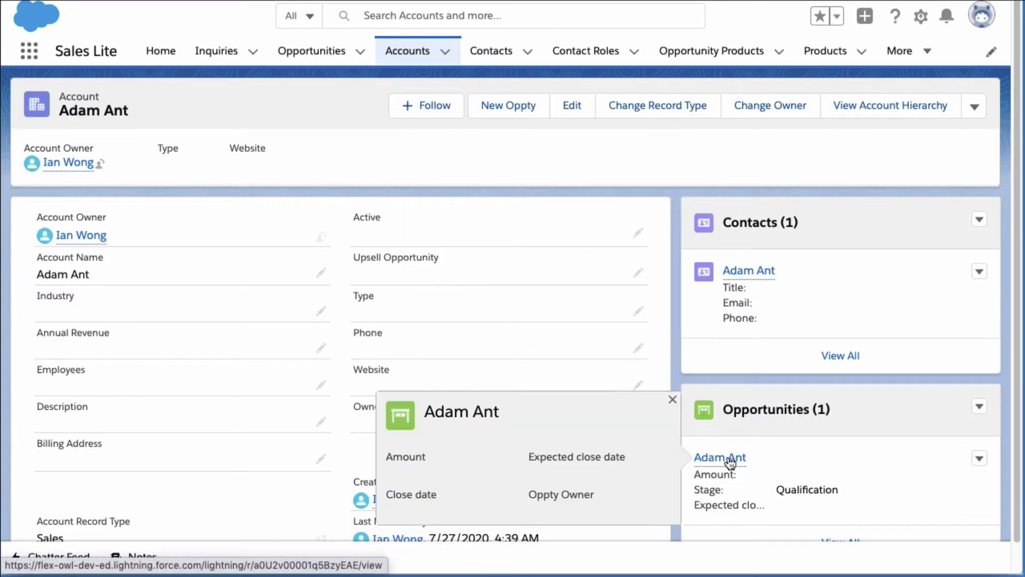
pyautogui.click(726, 459)
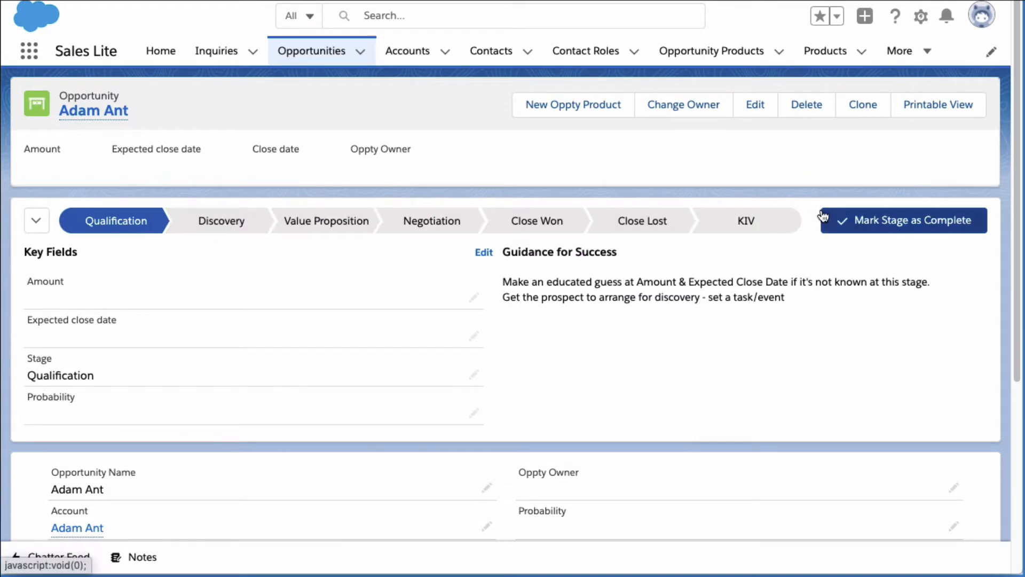
# Step: Save the opportunity's key fields with amount 12,000, expected close date 8/28/2020, stage Value Proposition and probability 50
pyautogui.doubleClick(113, 296)
pyautogui.write('12000')
pyautogui.click(125, 350)
pyautogui.click(179, 60)
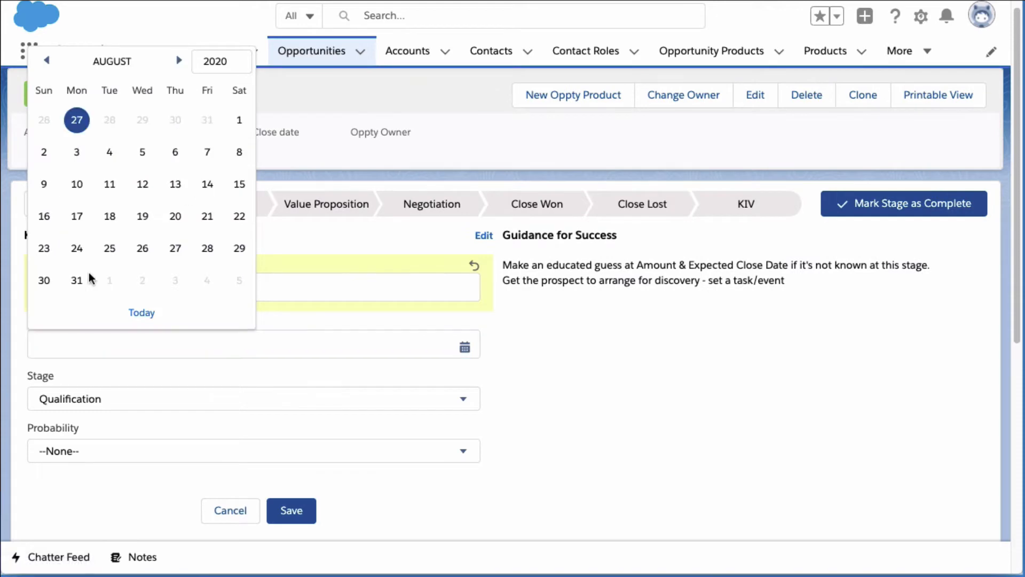
pyautogui.click(81, 279)
pyautogui.click(252, 396)
pyautogui.click(80, 230)
pyautogui.click(167, 446)
pyautogui.click(80, 396)
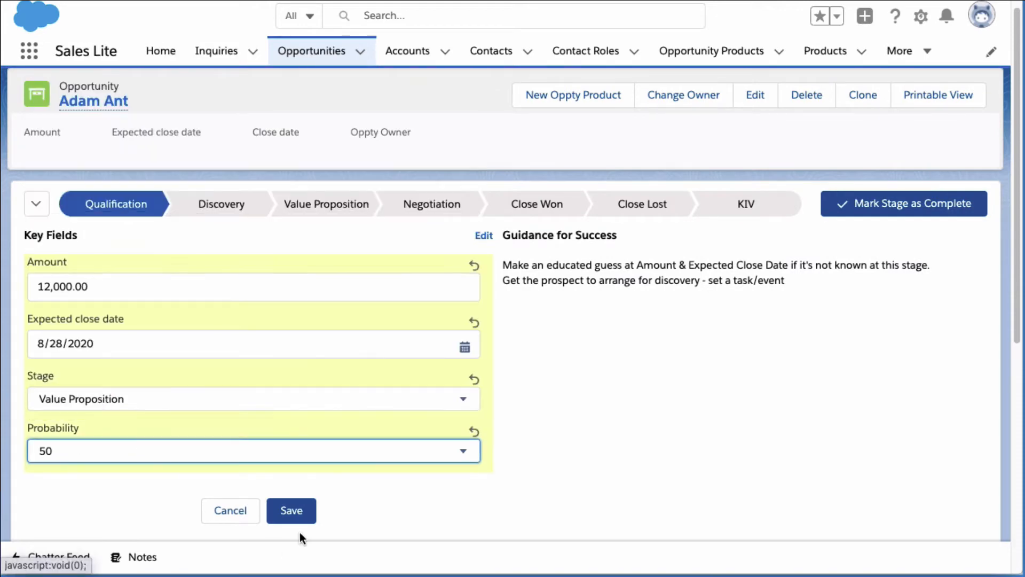
pyautogui.click(295, 512)
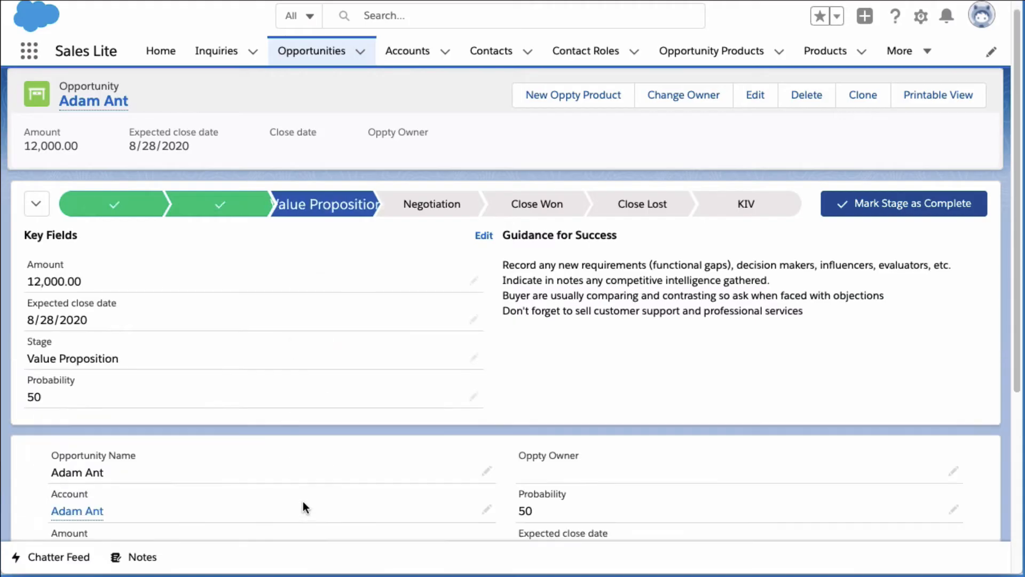
# Step: Add a Ball Peen Hammer product to the opportunity with quantity 1,000, date 7/27/2020 and line description "For distrubution in PH"
pyautogui.scroll(-2, 300, 384)
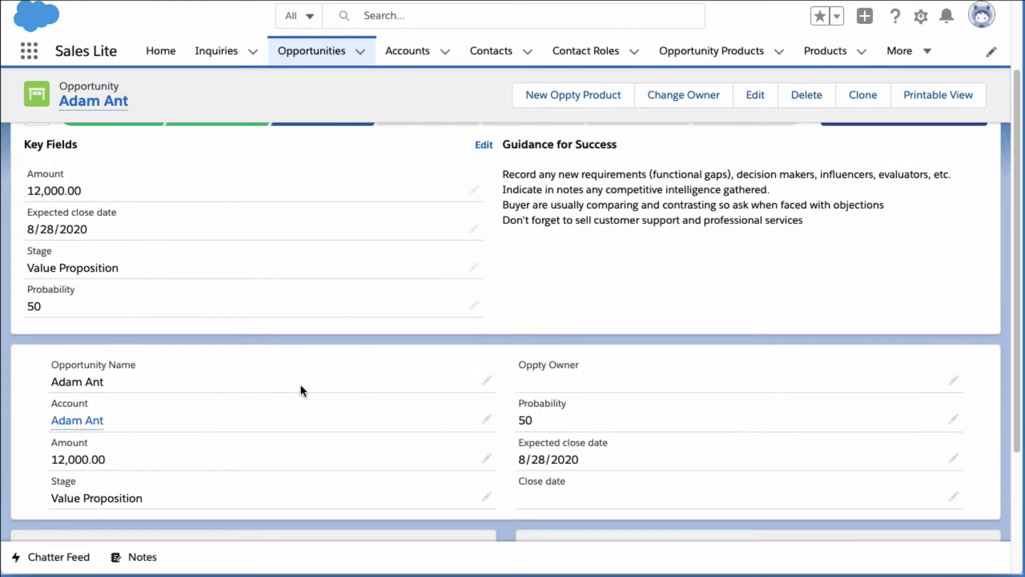
pyautogui.scroll(-4, 300, 384)
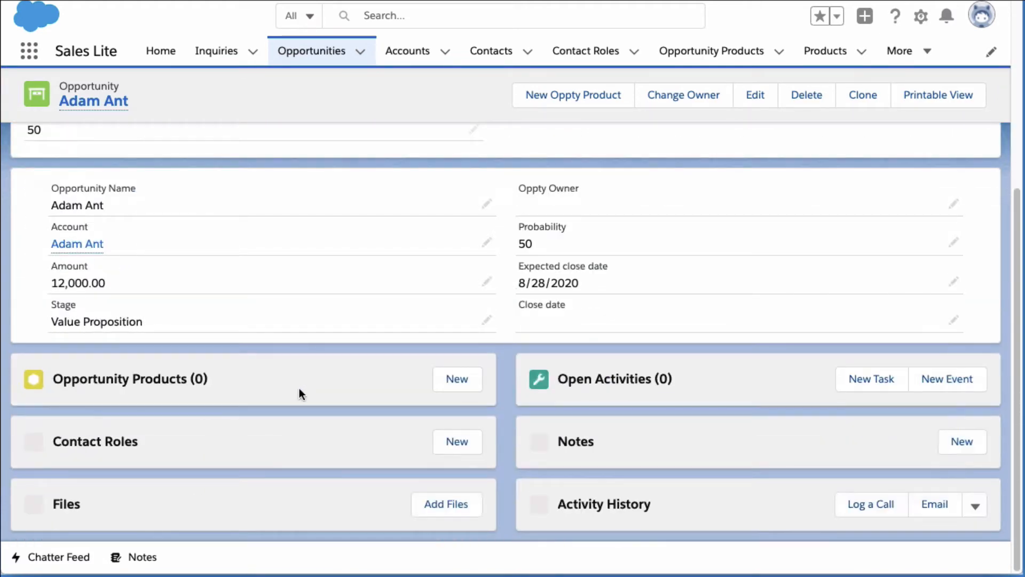
pyautogui.click(457, 380)
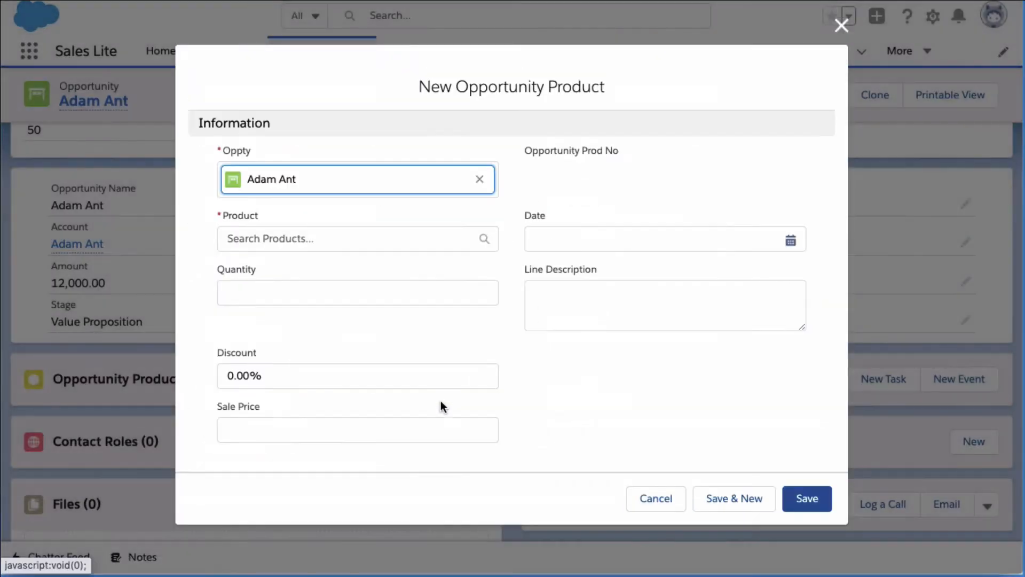
pyautogui.click(334, 278)
pyautogui.click(307, 298)
pyautogui.write('1000')
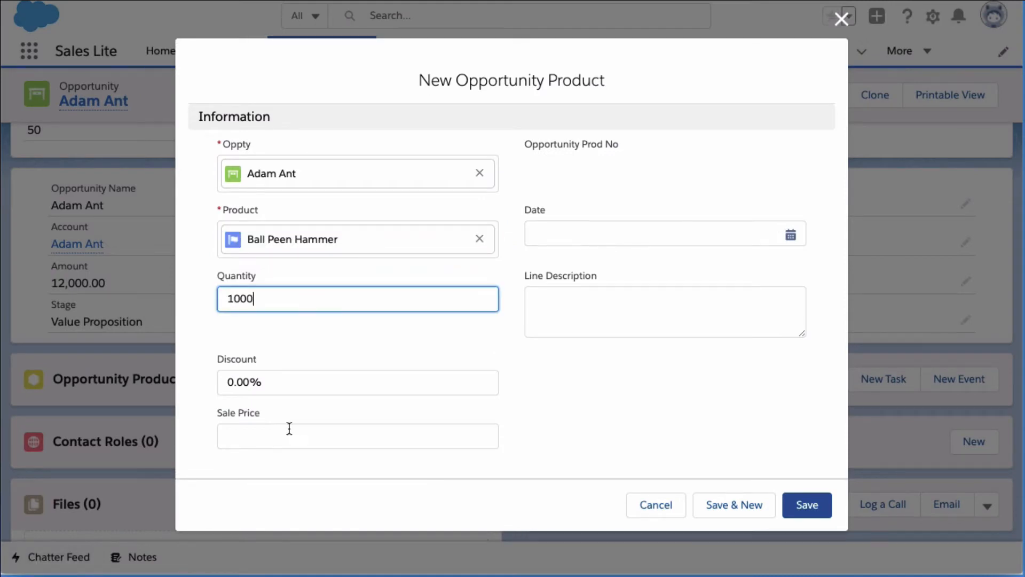
pyautogui.click(791, 235)
pyautogui.click(574, 394)
pyautogui.click(645, 304)
pyautogui.write('For distrubution')
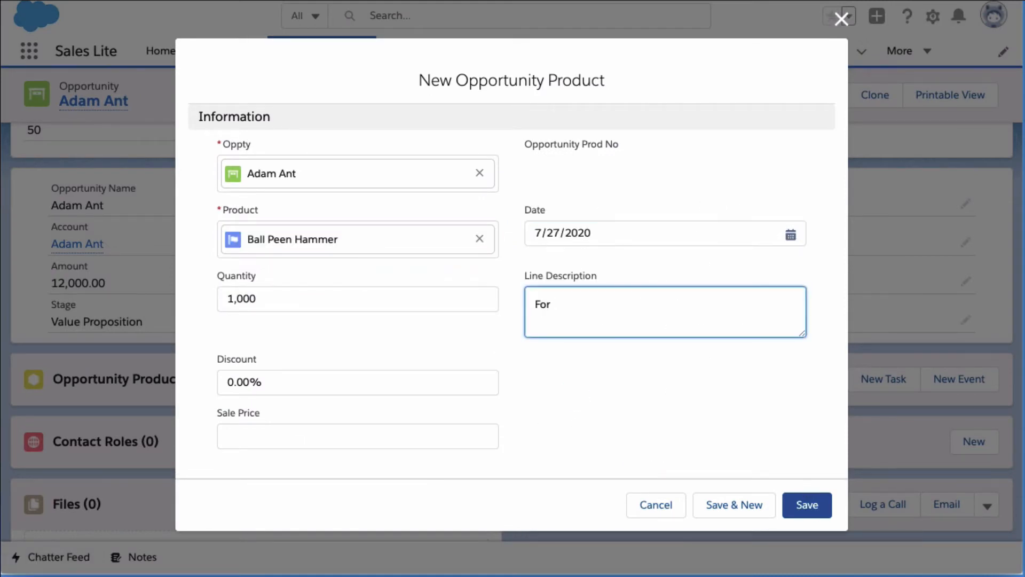
pyautogui.write(' in PH')
pyautogui.click(804, 504)
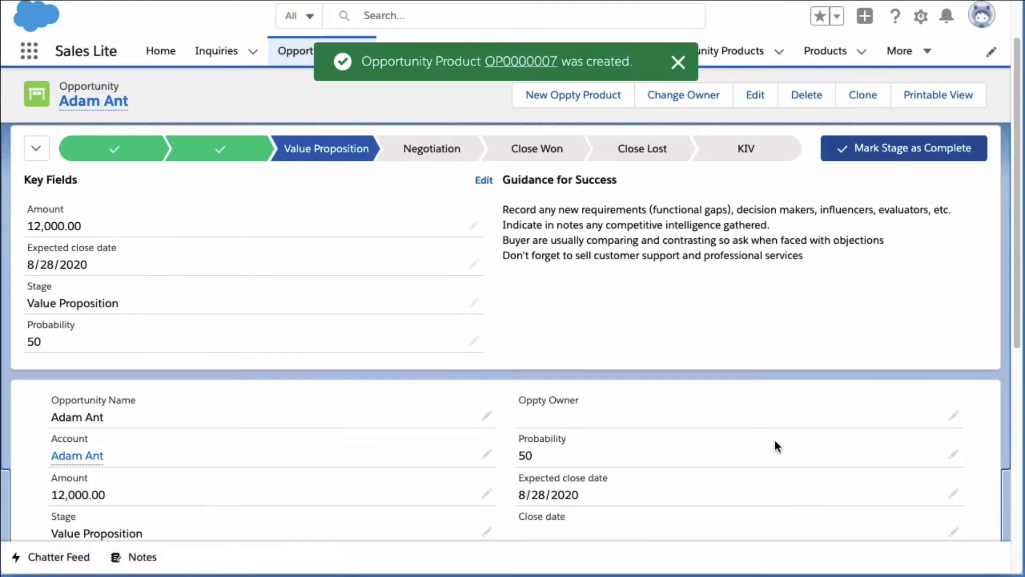
# Step: Set the sale price of the new opportunity product to $8.99 and save the record
pyautogui.scroll(-8, 460, 459)
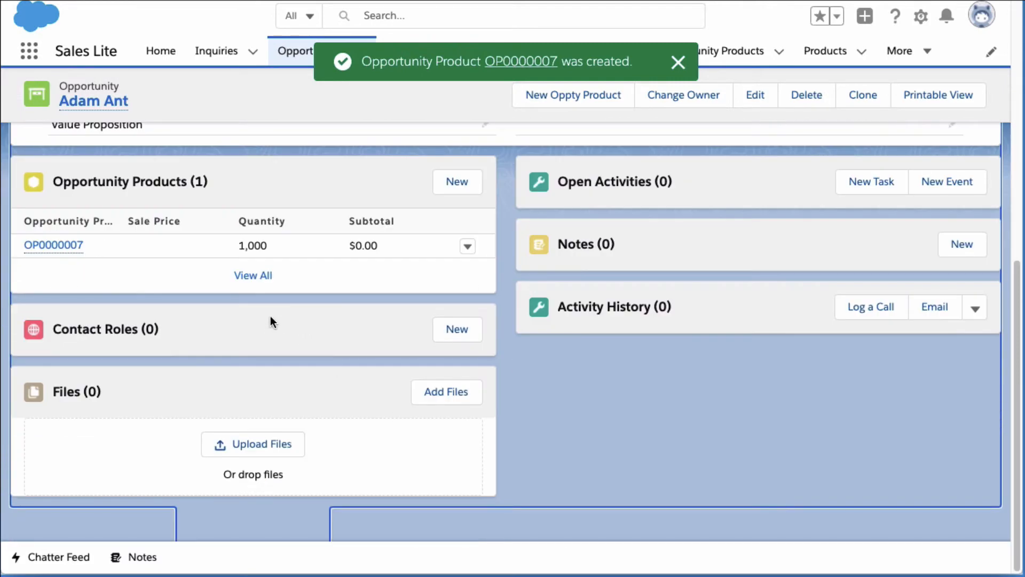
pyautogui.click(73, 246)
pyautogui.doubleClick(119, 443)
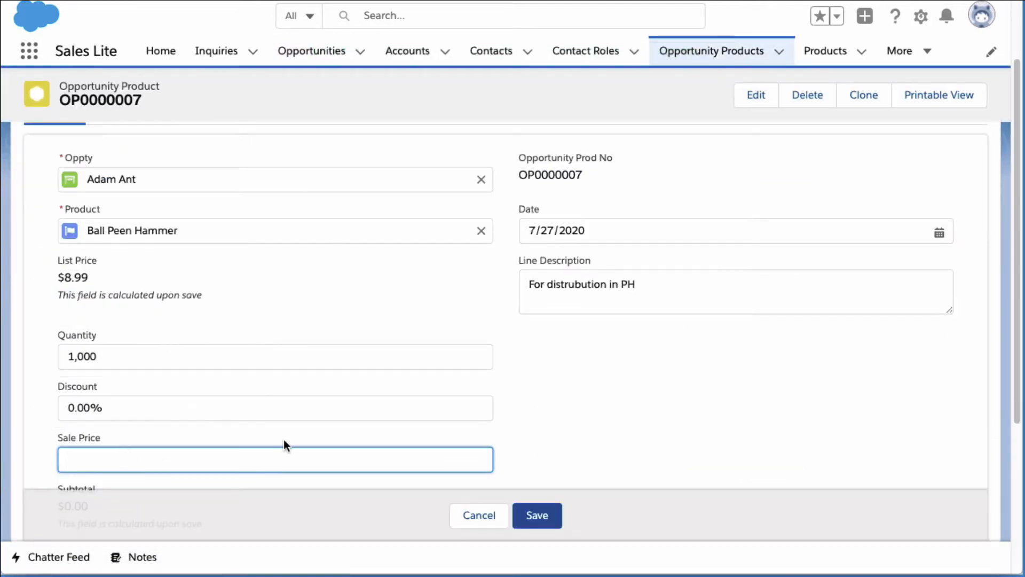
pyautogui.write('8.99')
pyautogui.click(537, 514)
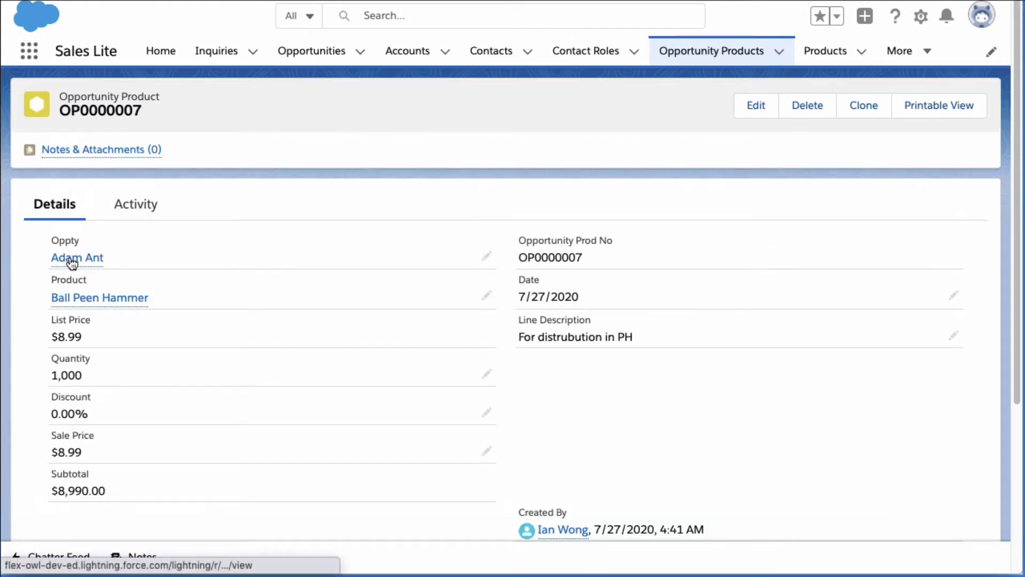
# Step: Return to the parent opportunity and review its product line and other related lists
pyautogui.click(73, 258)
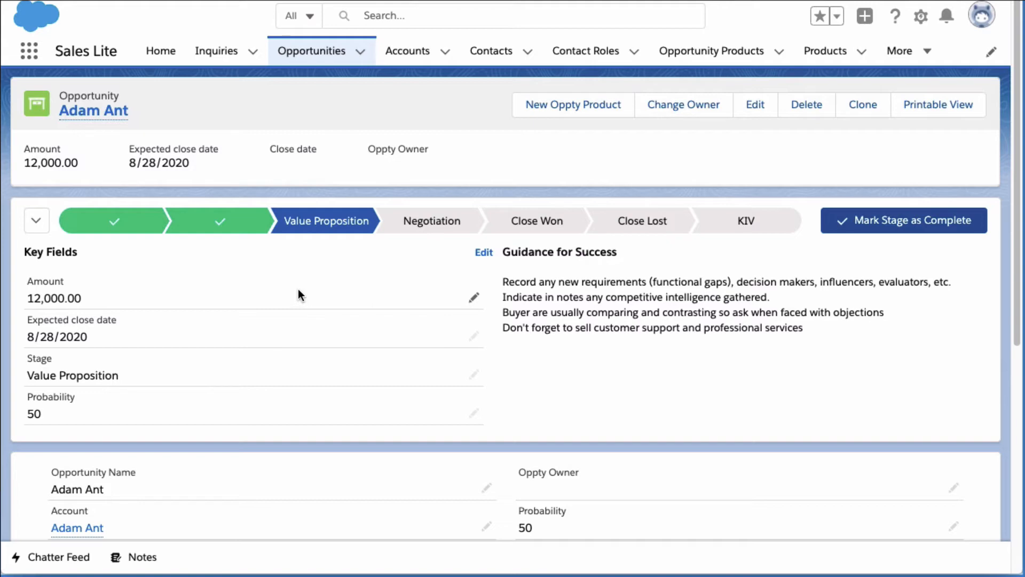
pyautogui.scroll(-5, 298, 289)
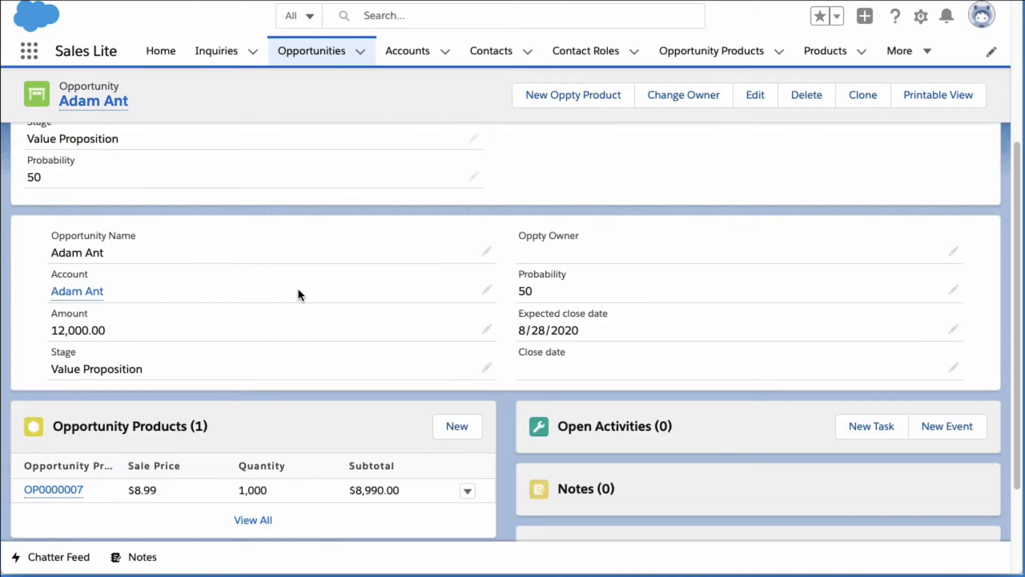
pyautogui.scroll(-3, 539, 445)
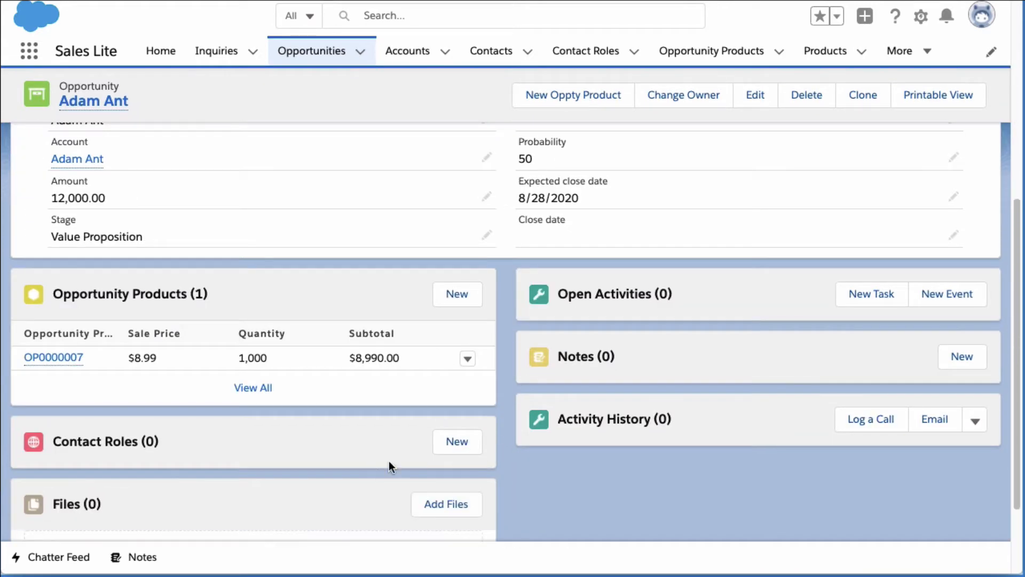
# Step: Add a primary contact role to the opportunity for its account's contact, with the role Economic Decision Maker, and save it
pyautogui.click(451, 442)
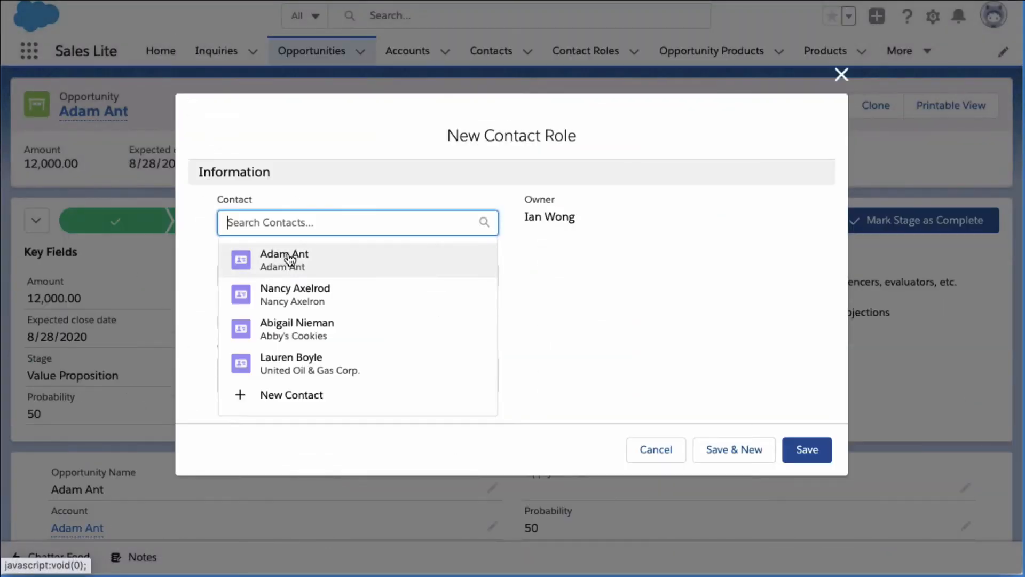
pyautogui.click(288, 259)
pyautogui.click(268, 279)
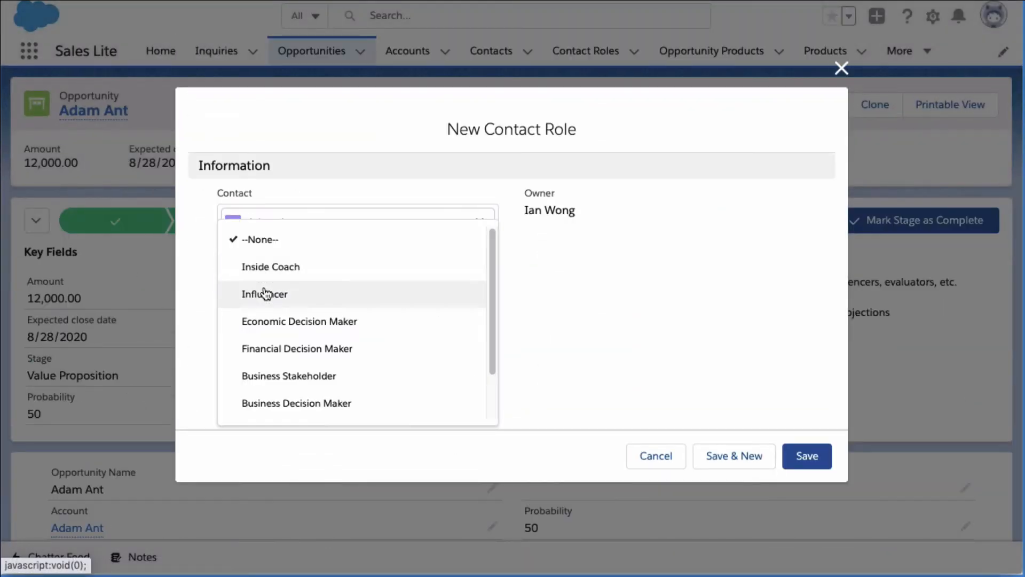
pyautogui.click(300, 322)
pyautogui.click(223, 328)
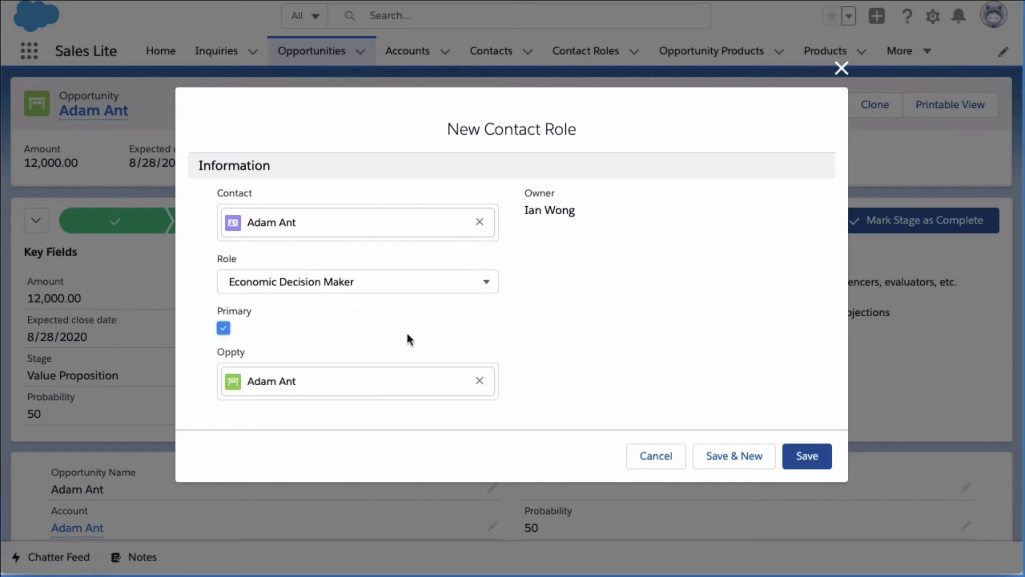
pyautogui.click(805, 455)
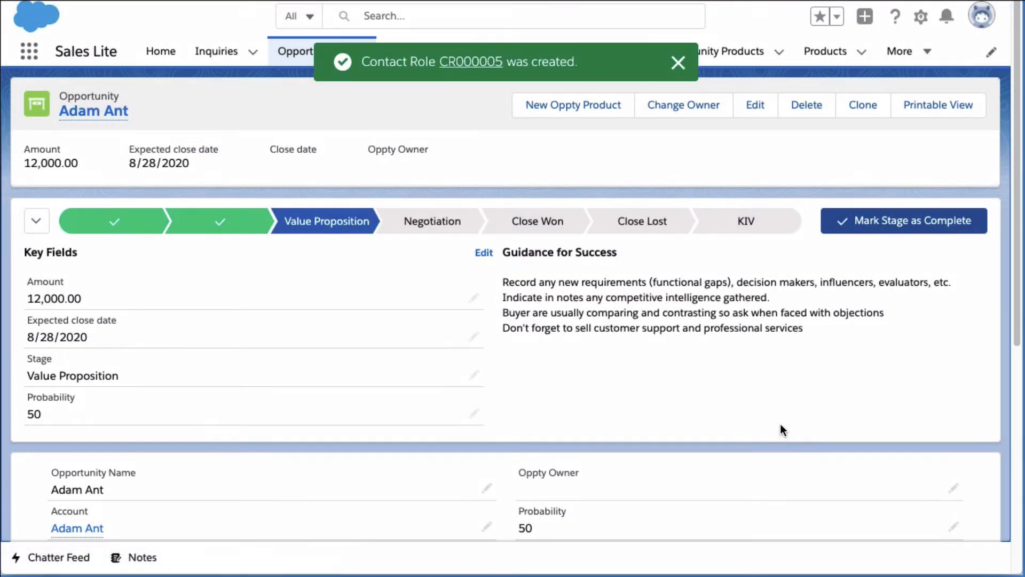
pyautogui.click(680, 64)
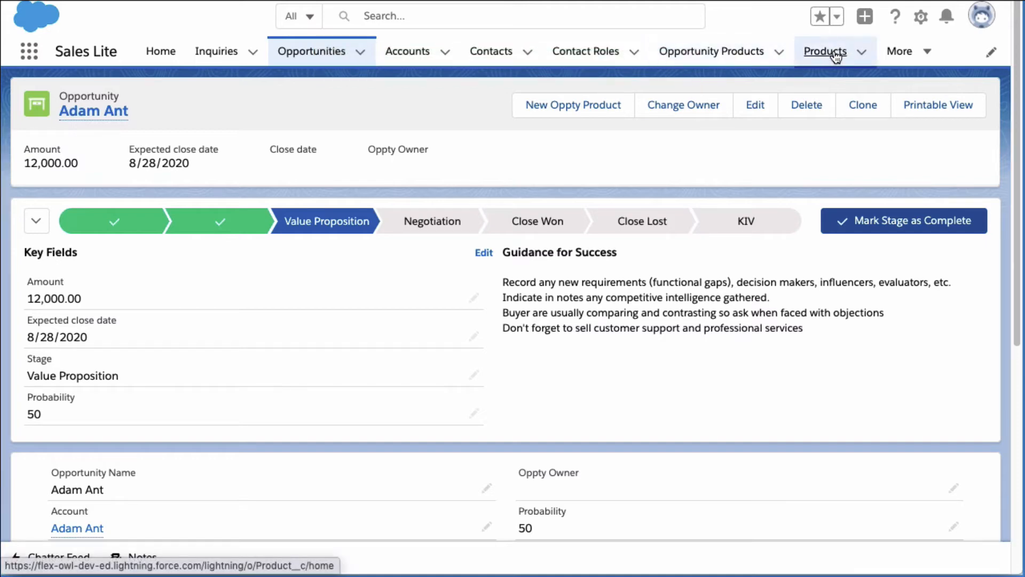
# Step: Review the recently viewed products list and the blank new product form, closing the form without creating a record
pyautogui.click(835, 53)
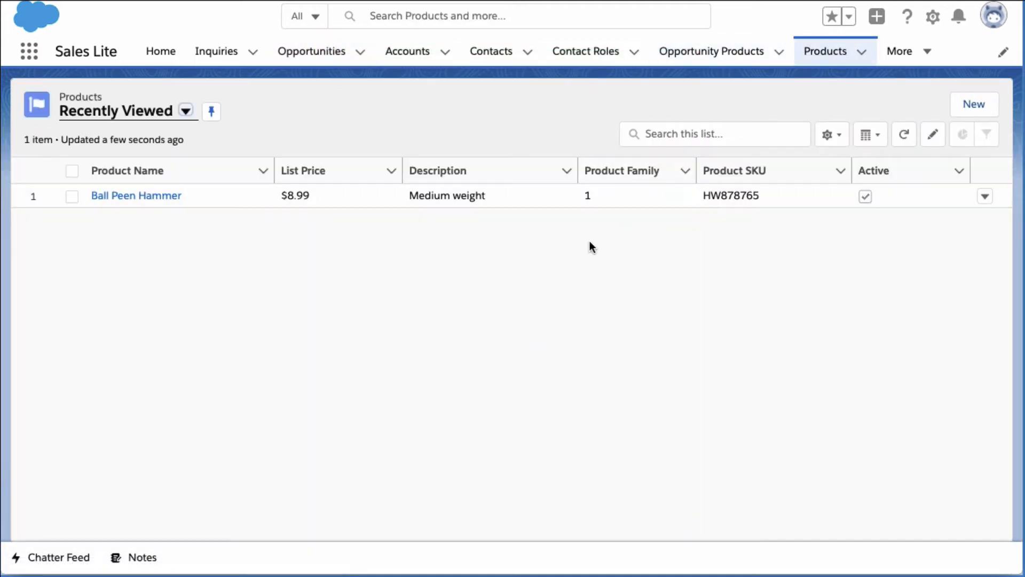
pyautogui.click(974, 105)
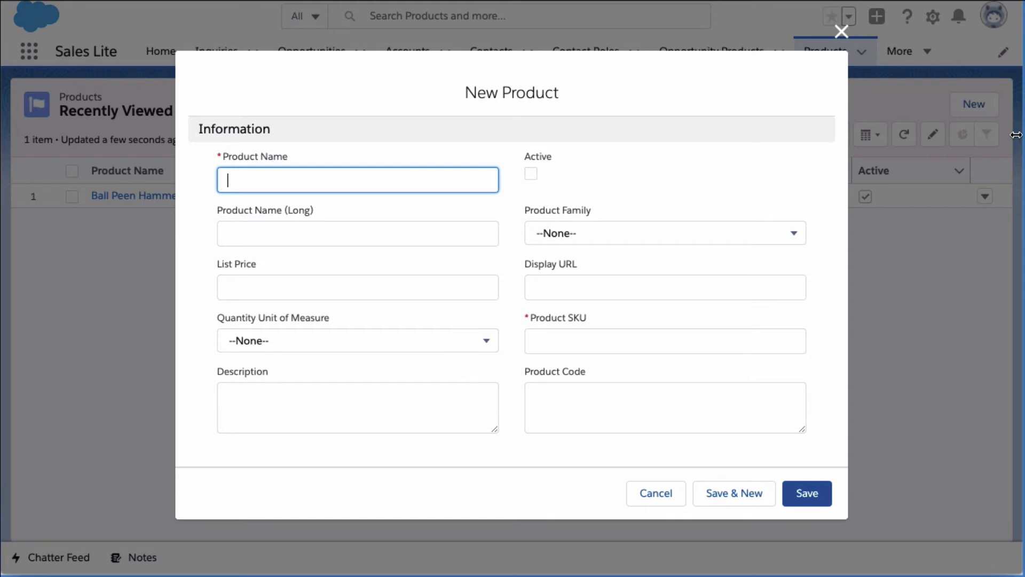
pyautogui.click(842, 31)
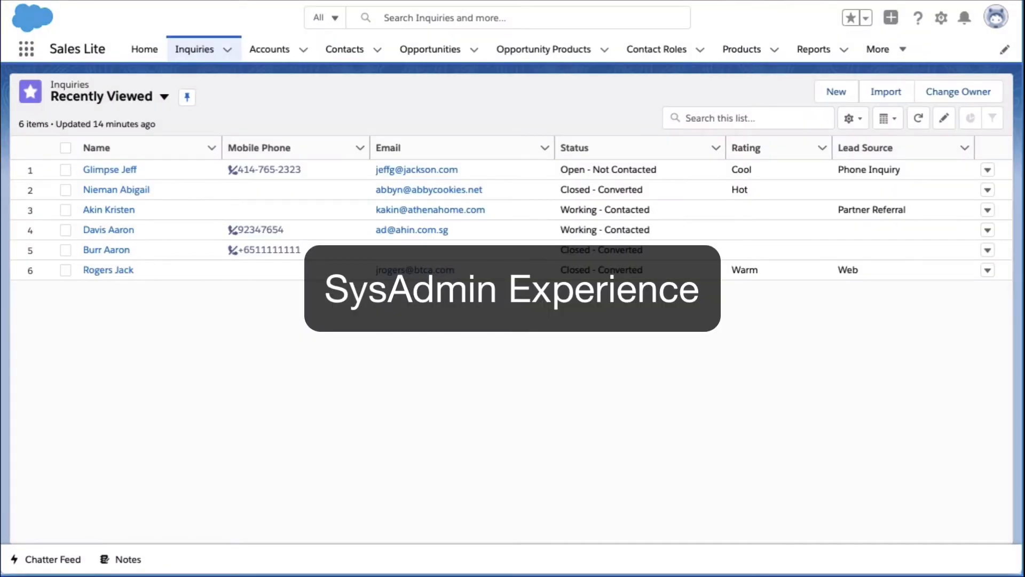
# Step: Open the Inquiry object's definition from the inquiries list and examine its fields and relationships
pyautogui.click(940, 22)
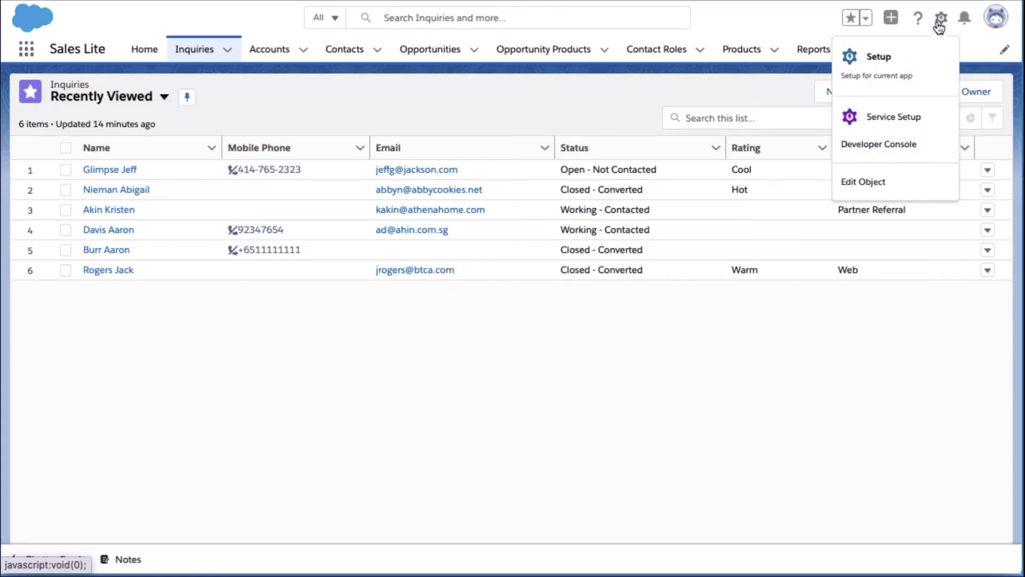
pyautogui.click(864, 182)
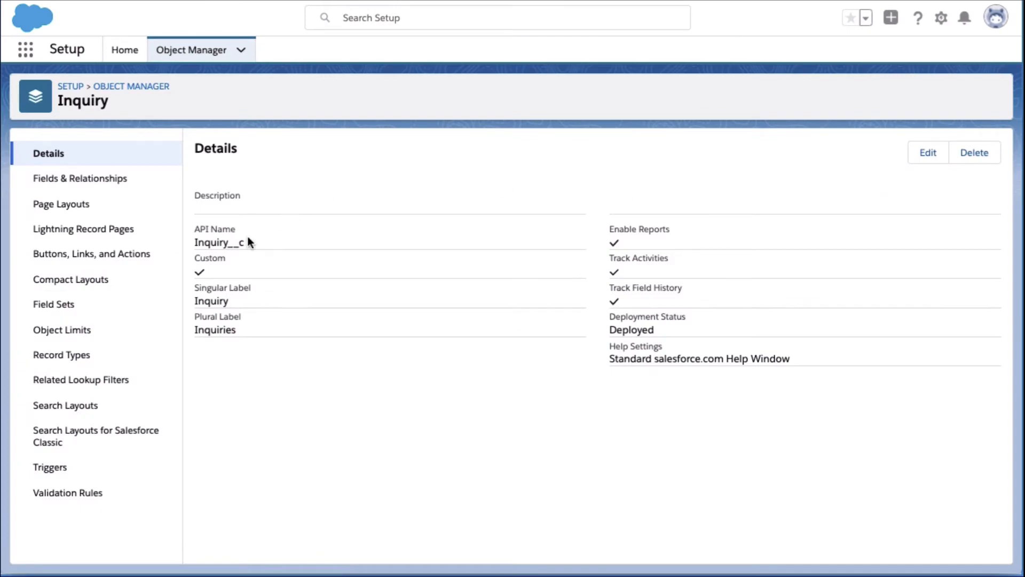
pyautogui.click(82, 181)
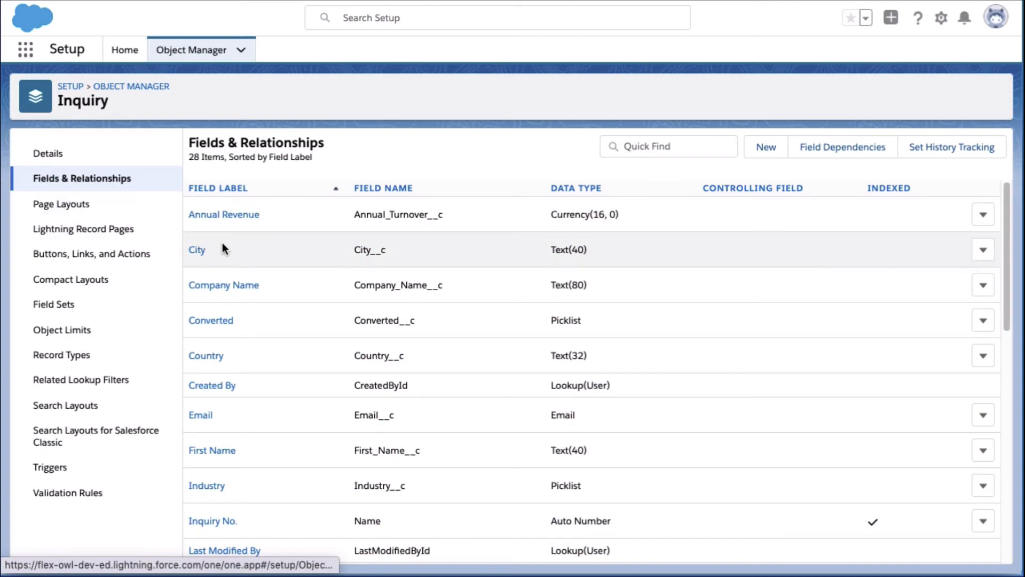
pyautogui.scroll(-2, 353, 235)
pyautogui.scroll(-3, 354, 226)
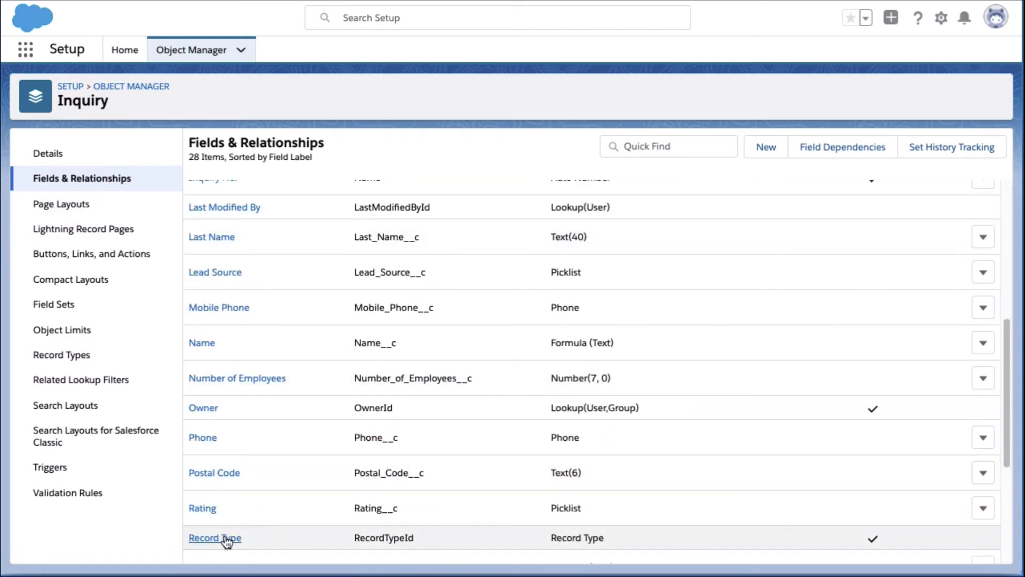
# Step: Review the Inquiry object's record types and its buttons, links and actions, including the Convert Inquiry detail page button
pyautogui.click(75, 354)
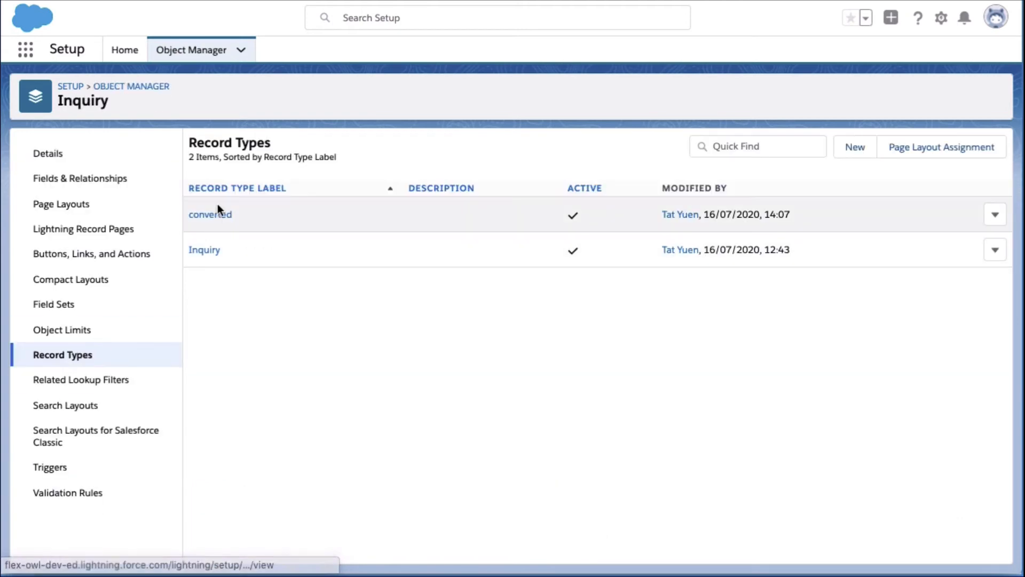
pyautogui.click(116, 254)
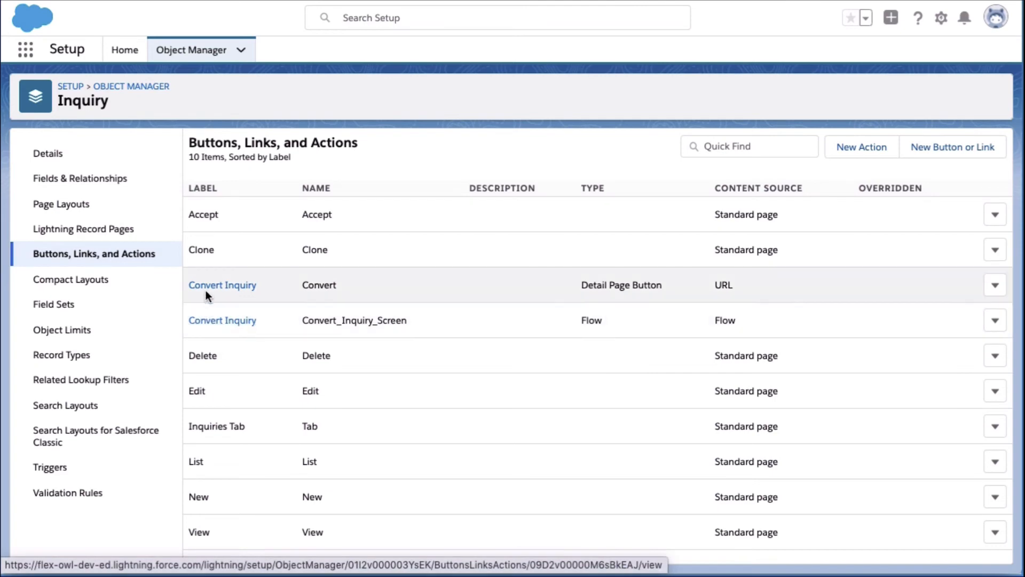
pyautogui.click(207, 291)
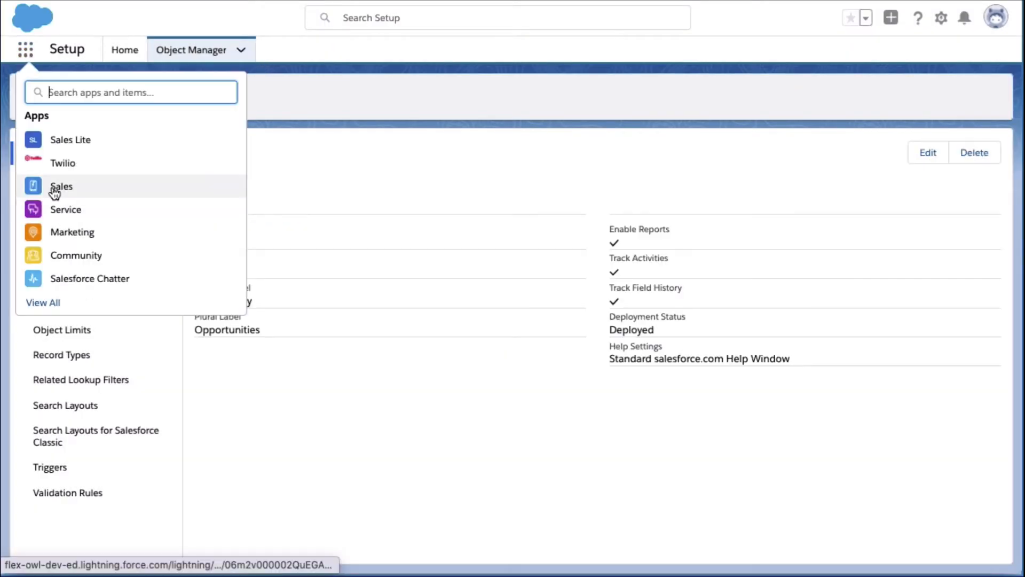
# Step: Return to Sales Lite, open the Anthill Enterprises opportunity, and view the Opportunity object's definition and its fields and relationships
pyautogui.click(60, 142)
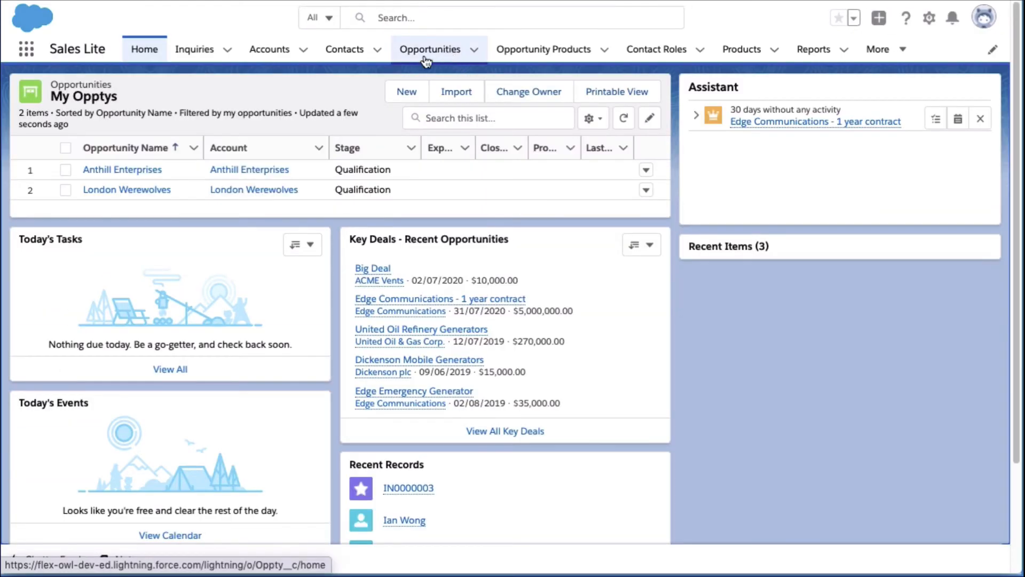
pyautogui.click(143, 171)
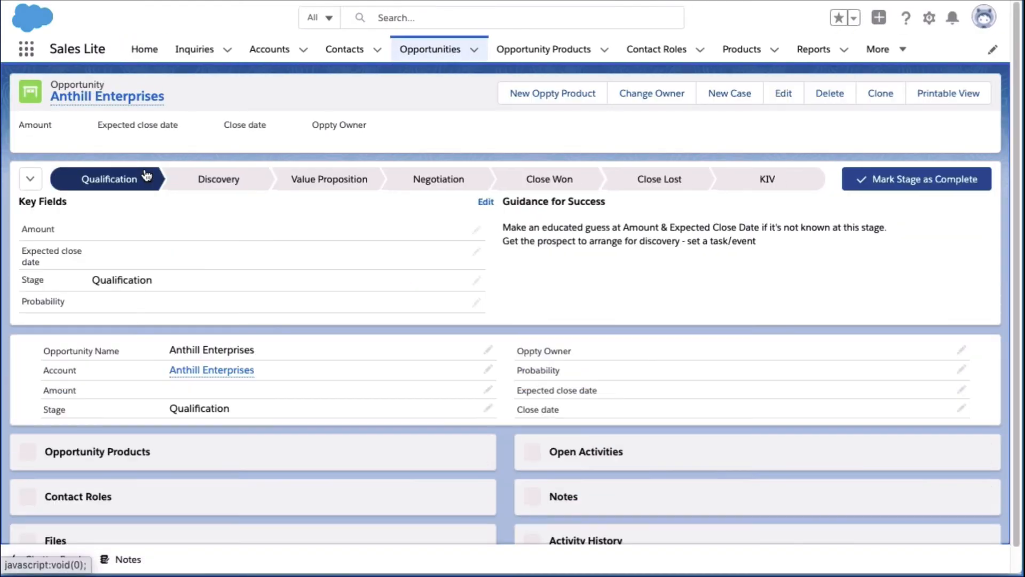
pyautogui.click(929, 18)
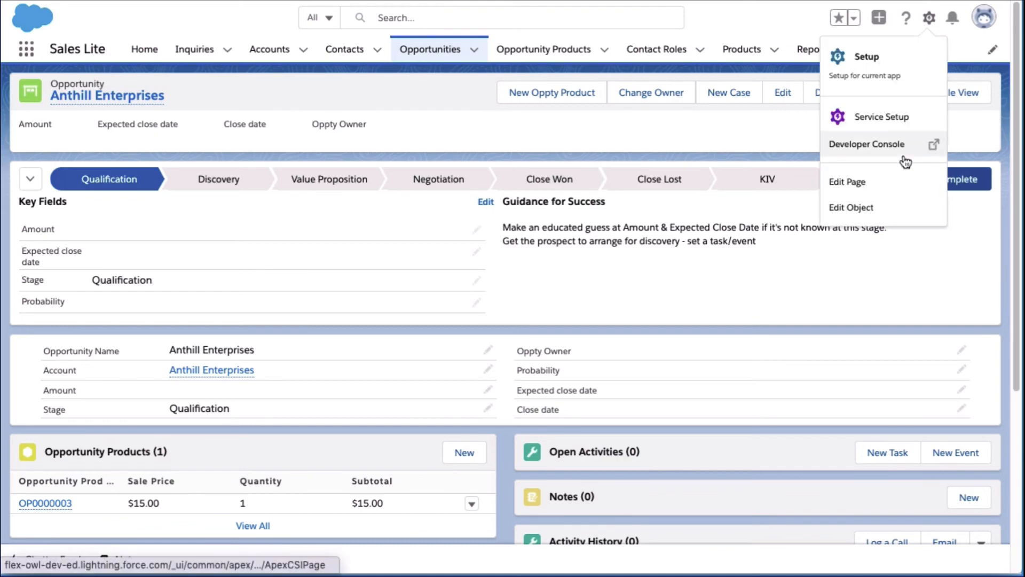
pyautogui.click(834, 208)
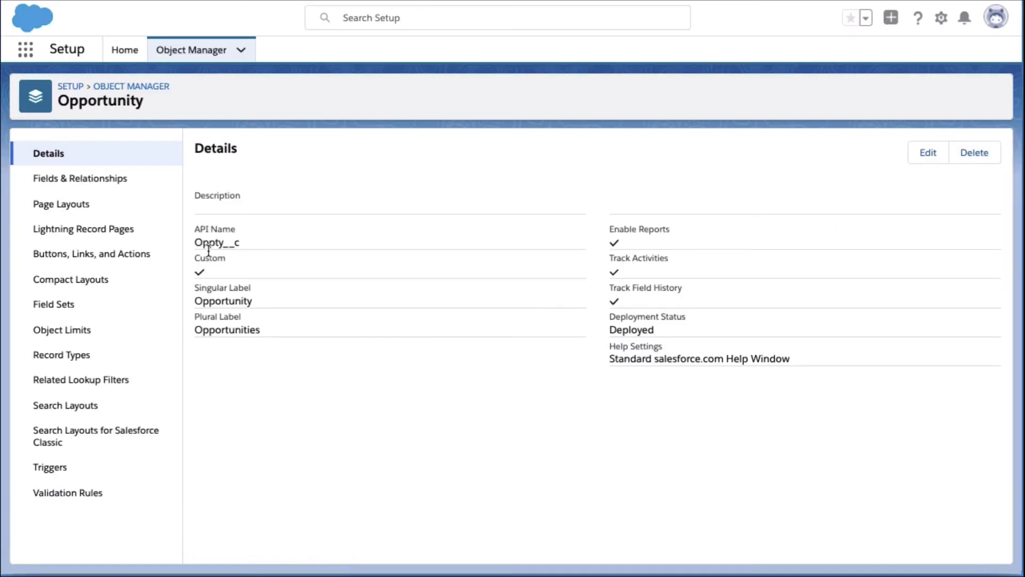
pyautogui.click(93, 187)
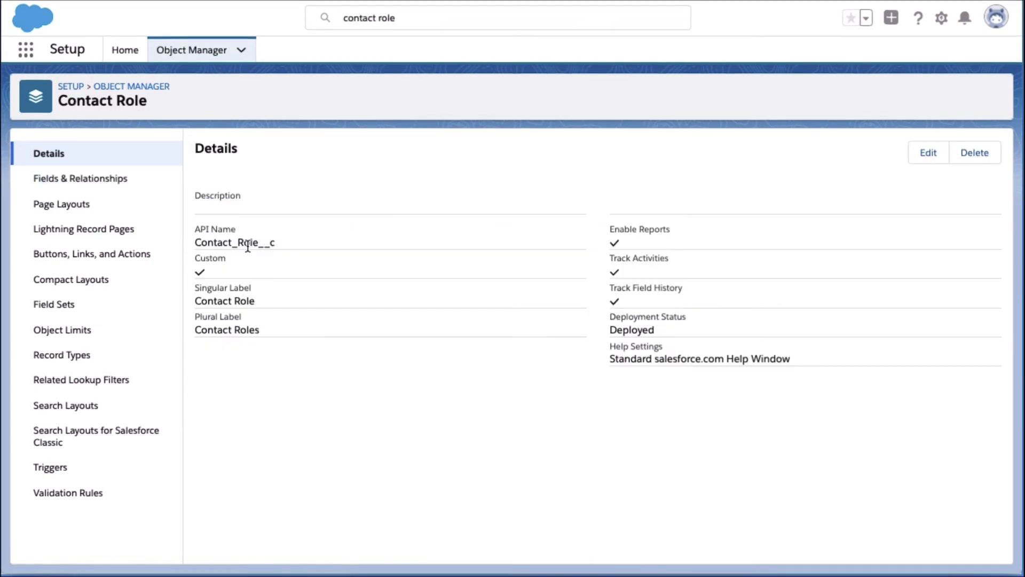
# Step: Review the fields and relationships of the custom Contact Role and Product objects
pyautogui.click(96, 181)
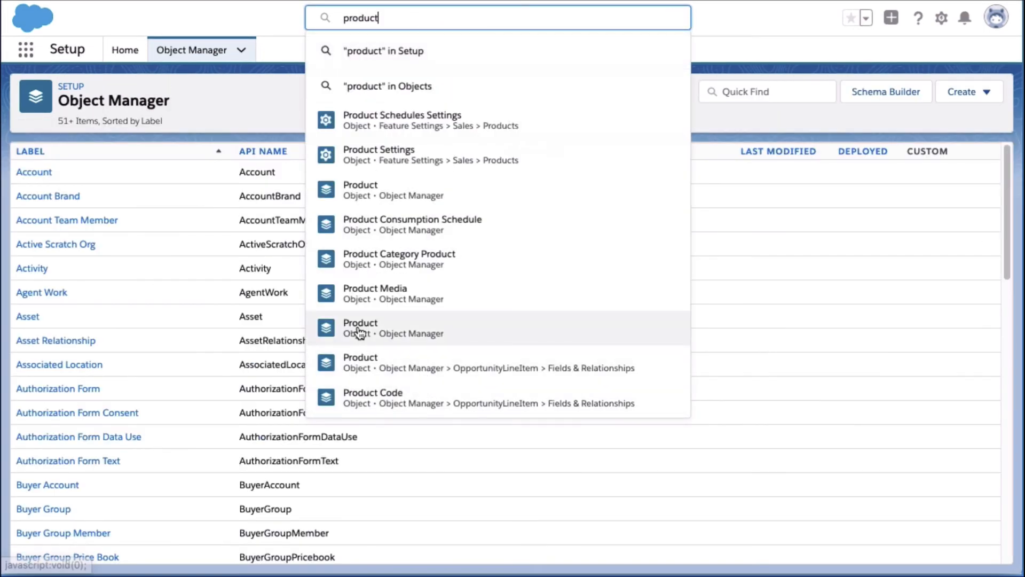
pyautogui.click(355, 326)
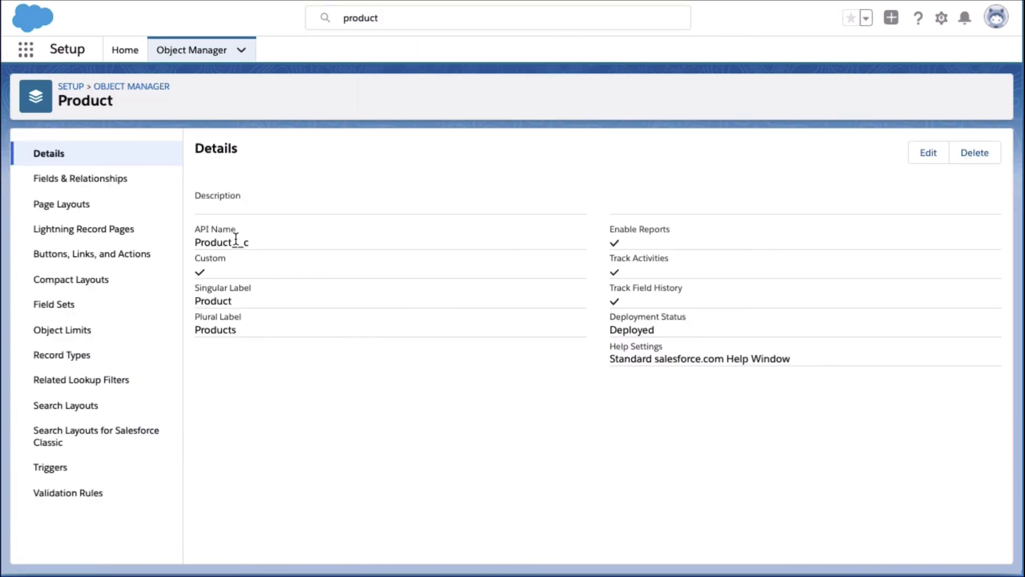
pyautogui.click(94, 178)
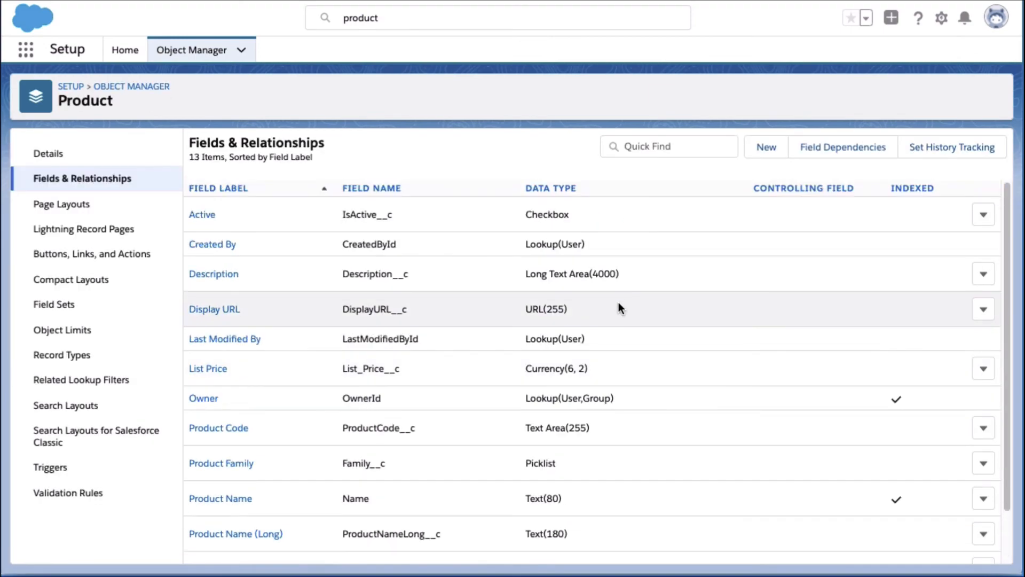
# Step: Open the Convert Inquiry flow from the process automation flows in Setup to view its diagram
pyautogui.click(942, 19)
pyautogui.click(884, 55)
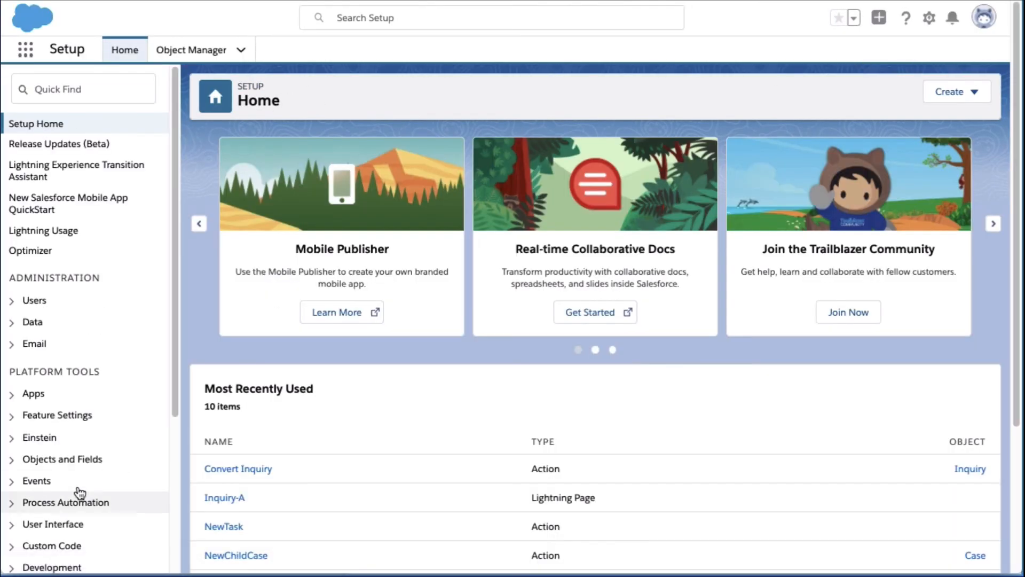
pyautogui.click(16, 505)
pyautogui.click(71, 424)
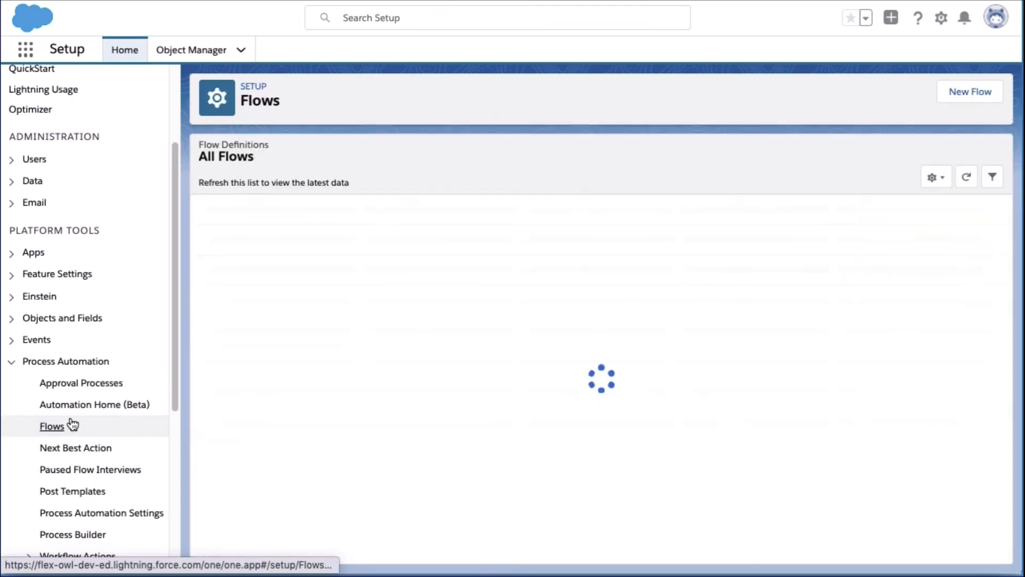
pyautogui.click(251, 267)
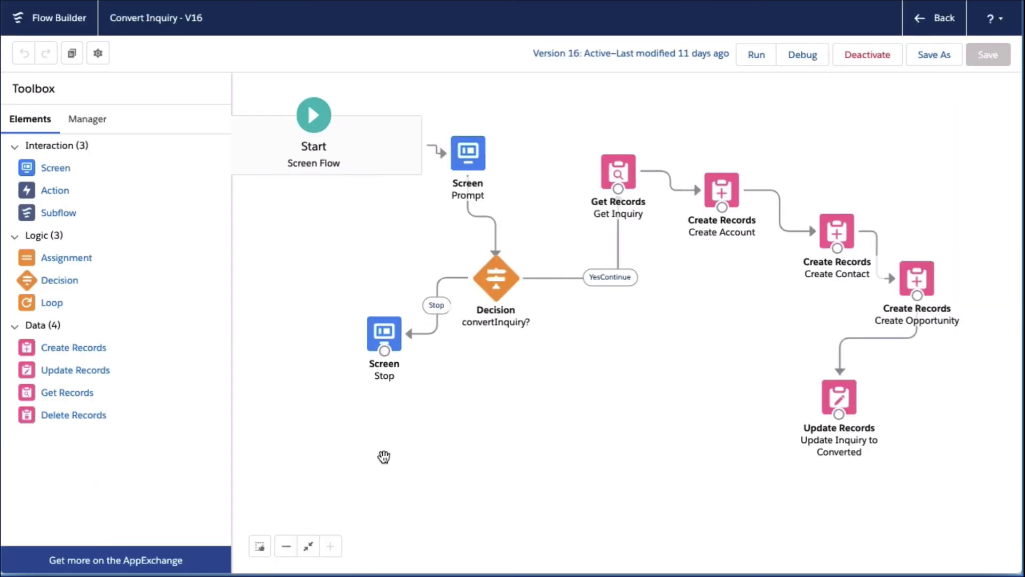